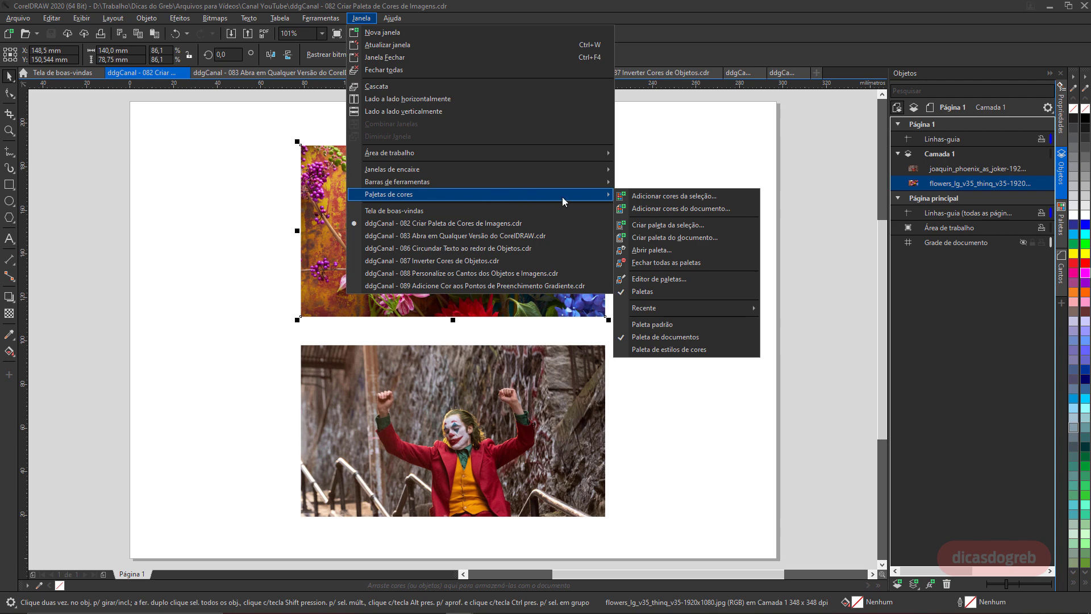
Create a colour palette from the selected flower image and save it as Cores-Imagem-DDG003.
left_click(704, 225)
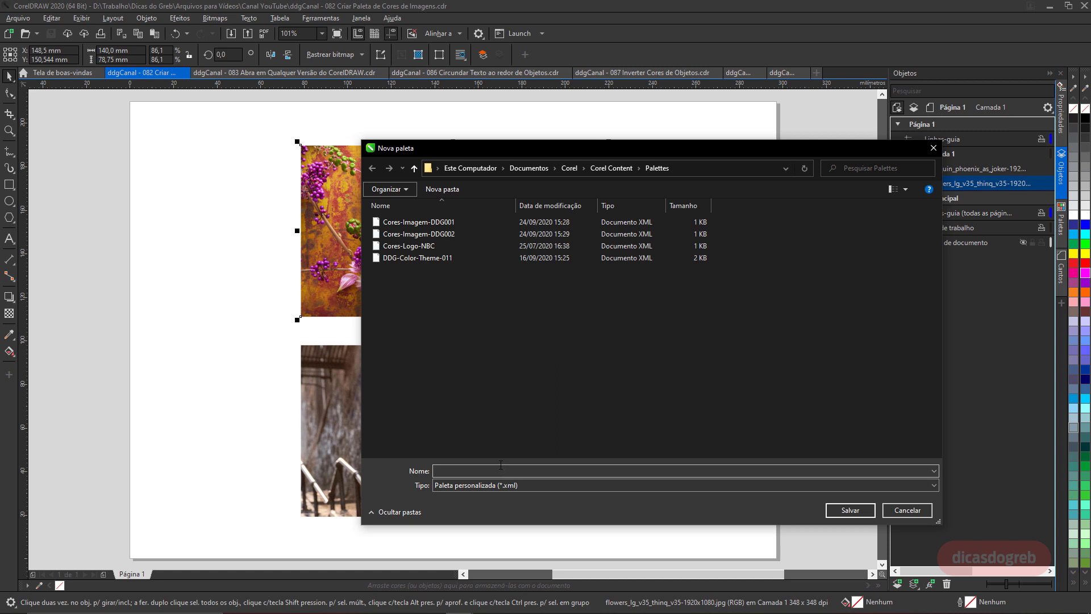
left_click(449, 234)
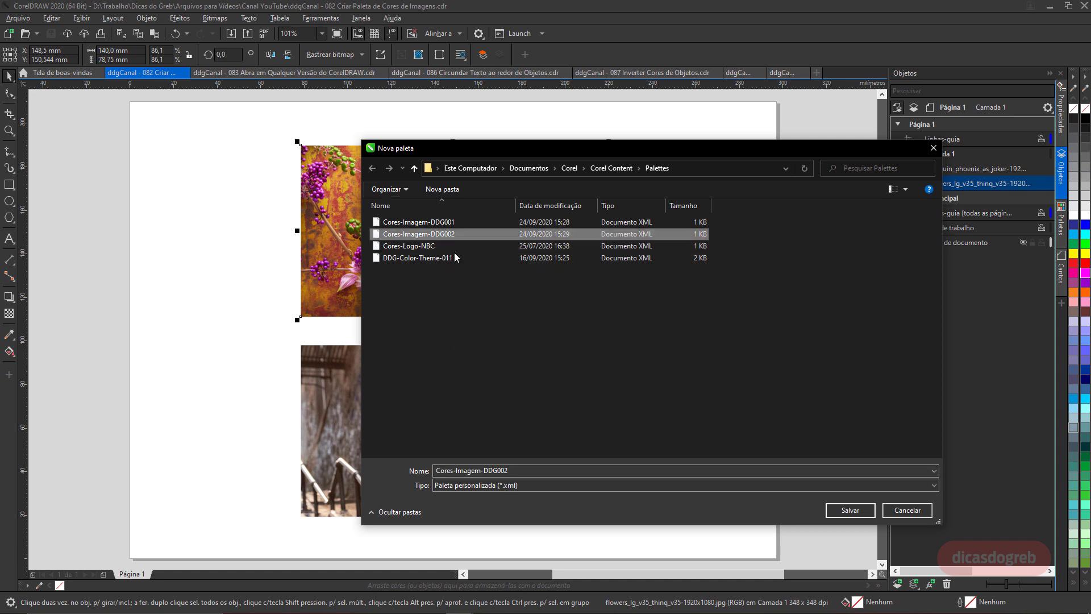
left_click(533, 470)
left_click(533, 470)
key("BackSpace")
type("3")
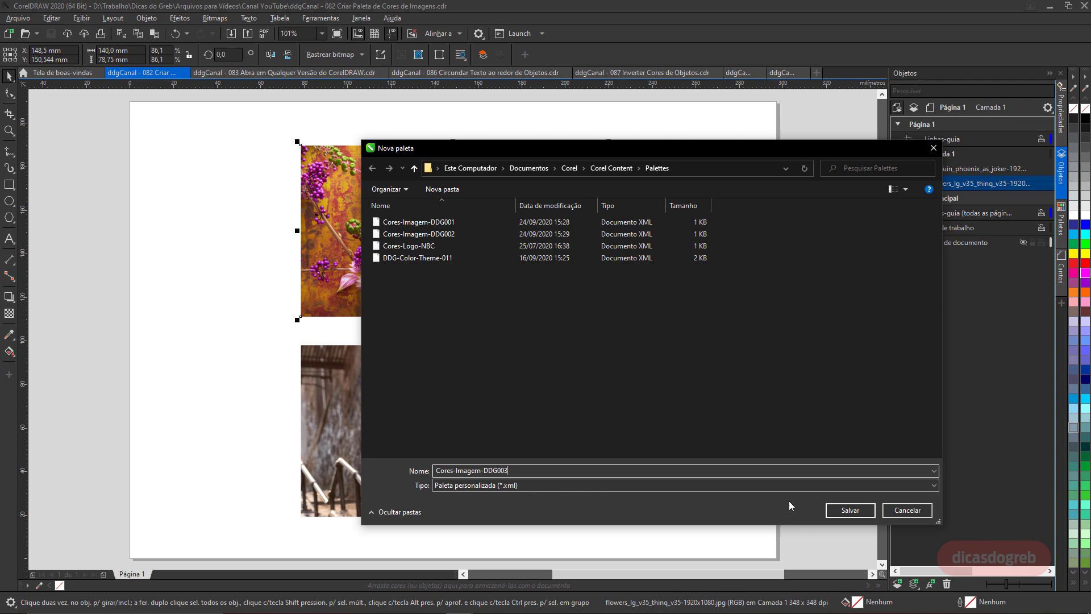
left_click(849, 510)
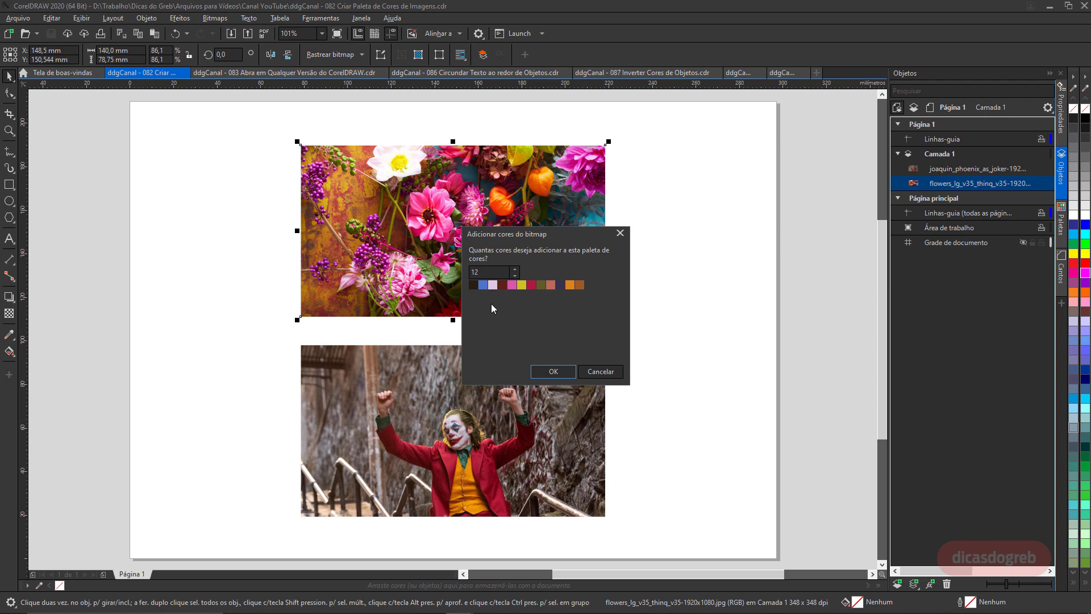
Try 9 colours for the flower image palette and return the number of colours to 12.
left_click(515, 275)
left_click(516, 276)
left_click(515, 275)
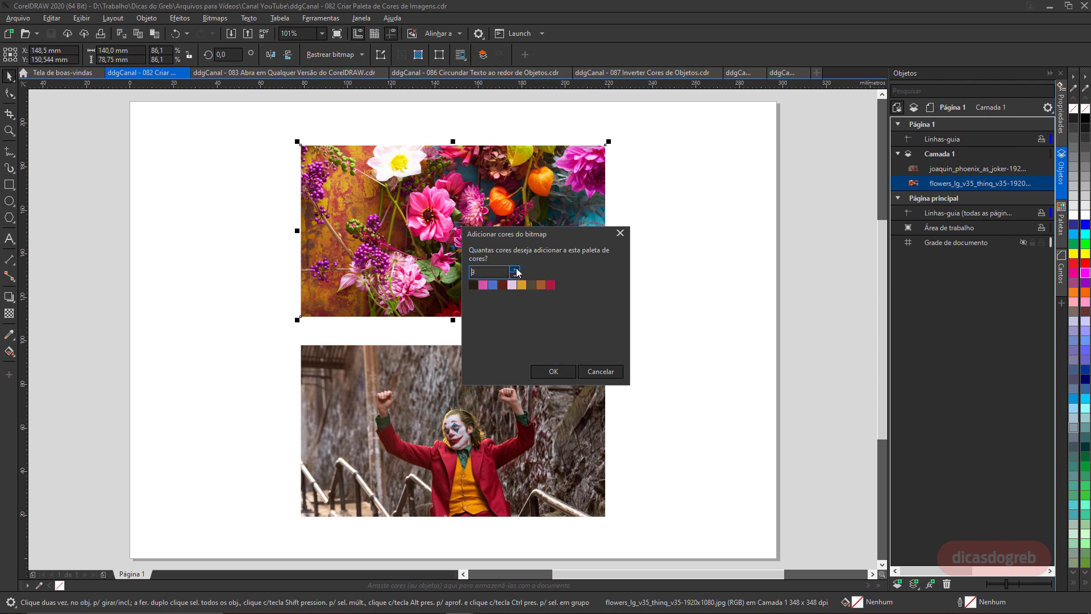
left_click(515, 269)
left_click(515, 269)
left_click(514, 269)
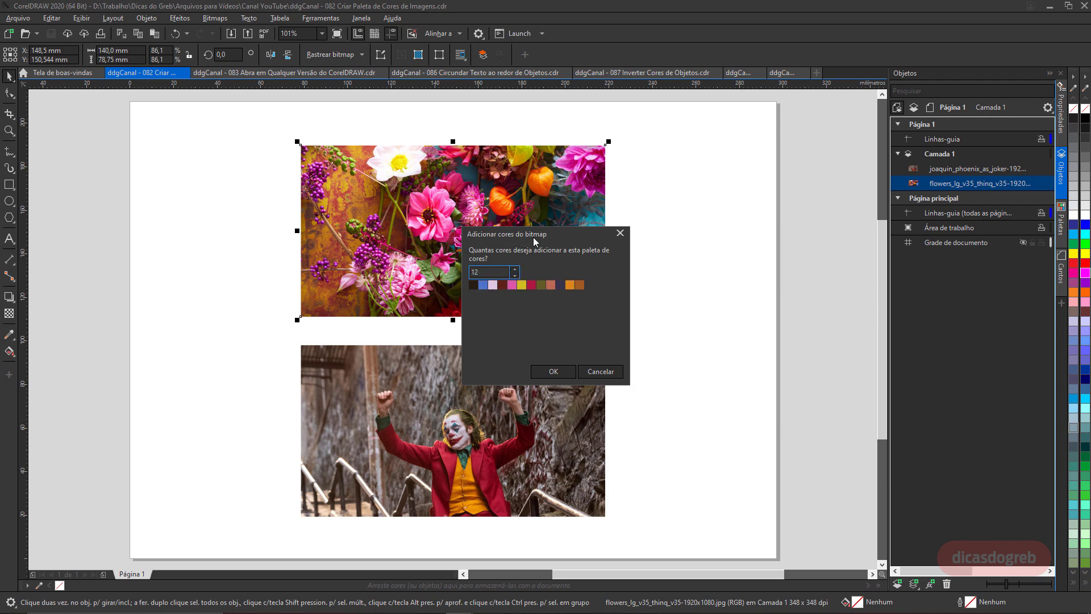
Add 64 colours from the flower image to the new palette and list the custom palettes under Minhas paletas.
left_click_drag(532, 238, 605, 232)
double_click(558, 266)
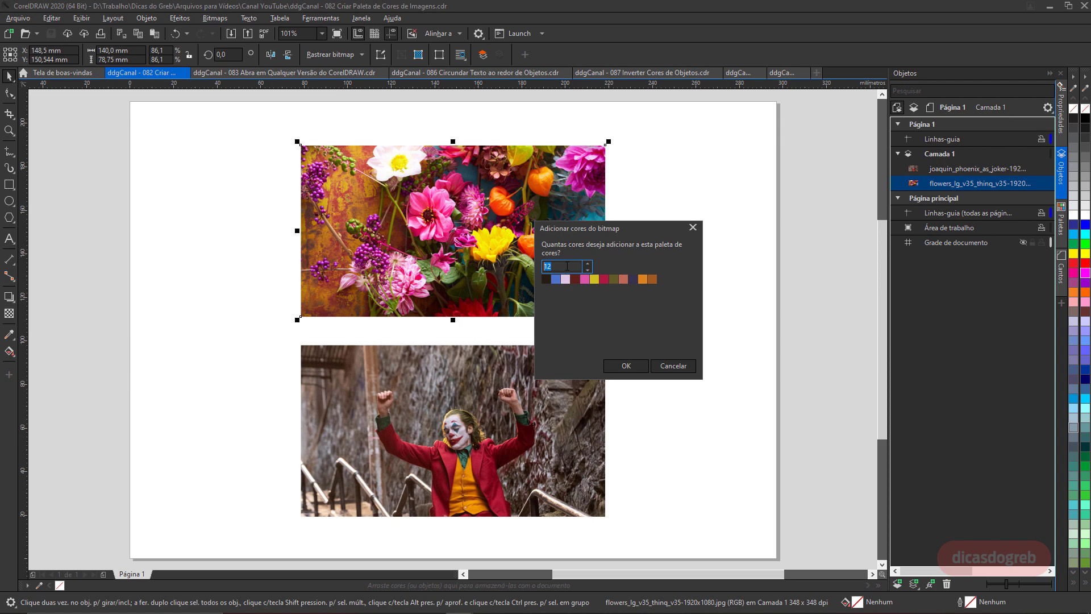
type("64")
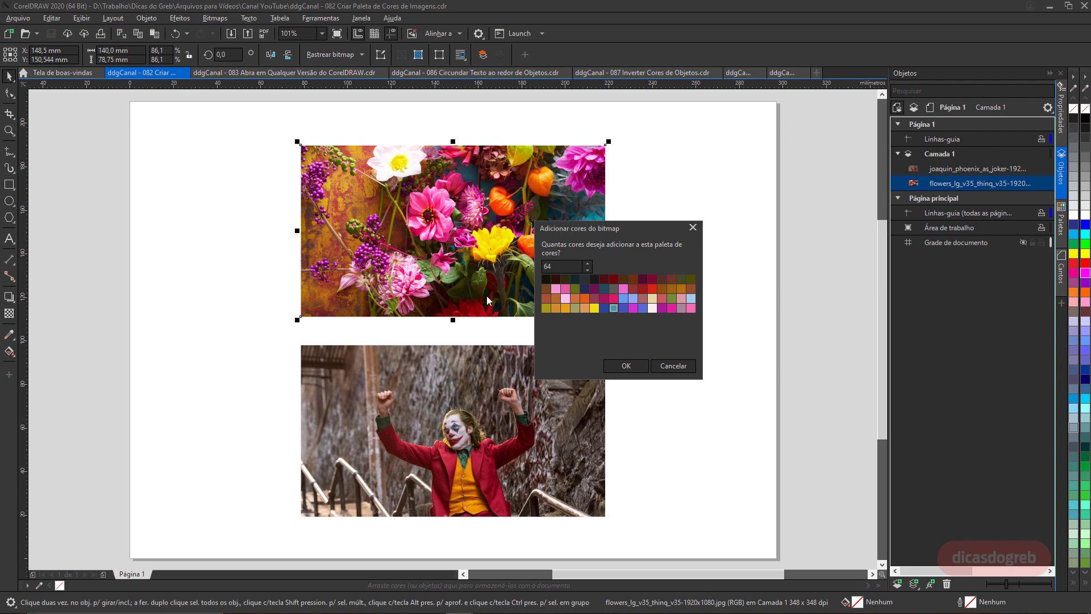
left_click(617, 371)
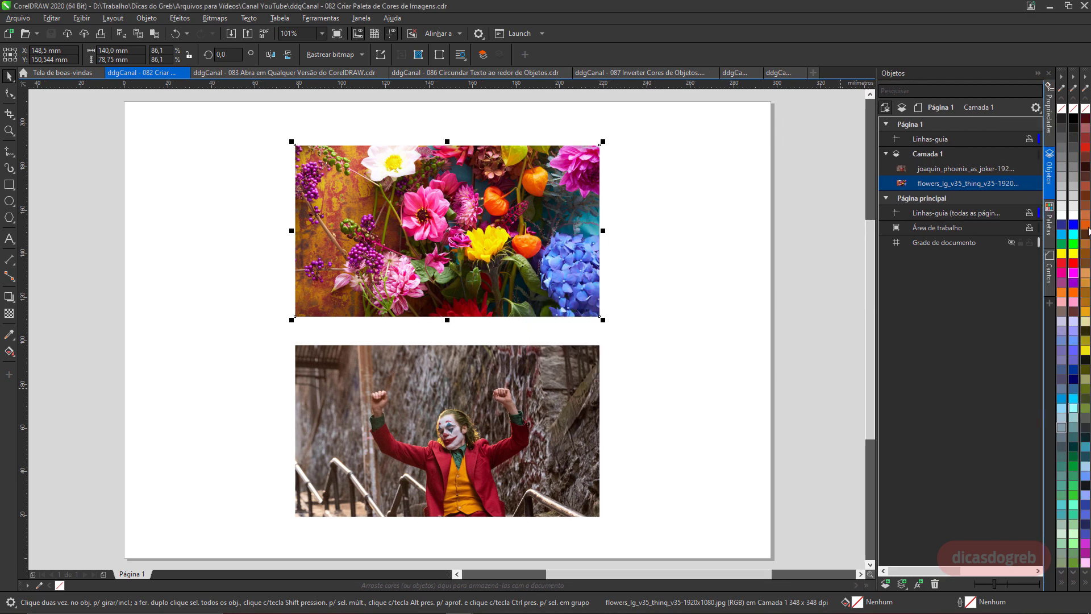
left_click(1050, 213)
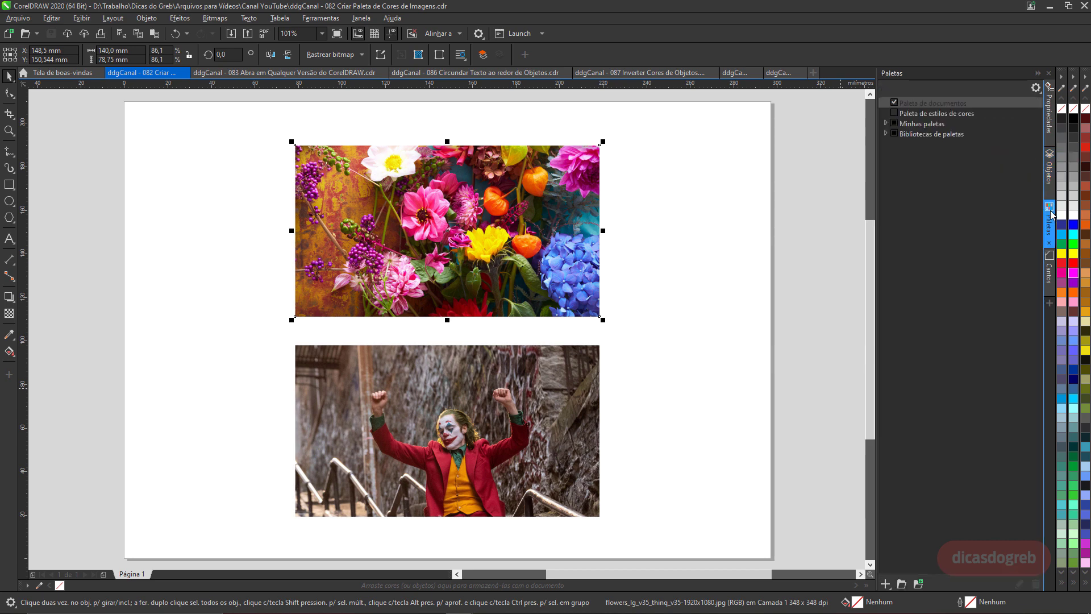
left_click(886, 123)
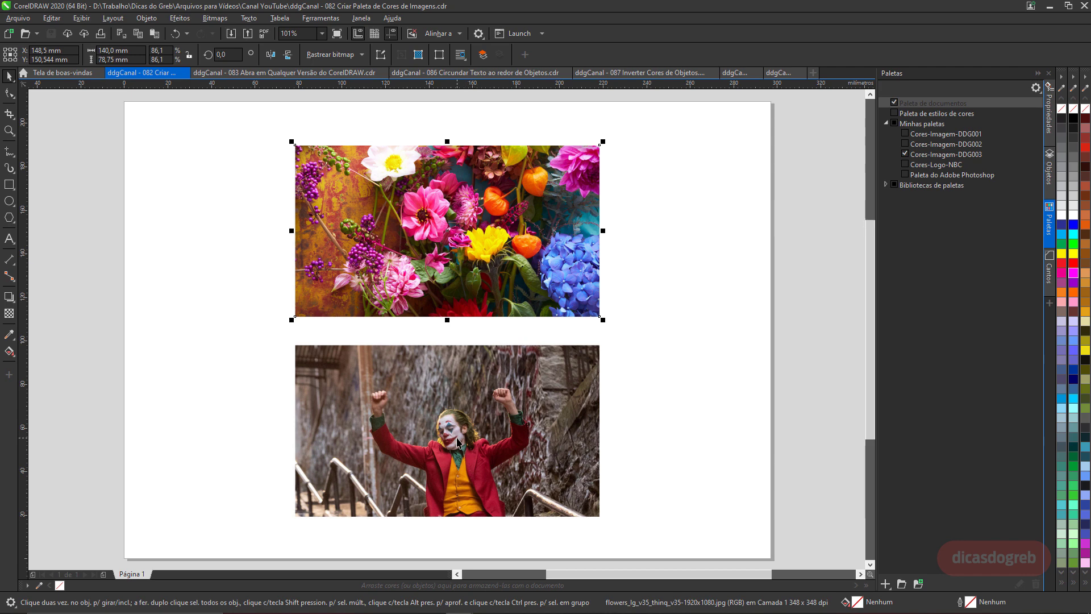
Try to add 6 colours from the Joker image to the document palette.
left_click_drag(458, 447, 71, 587)
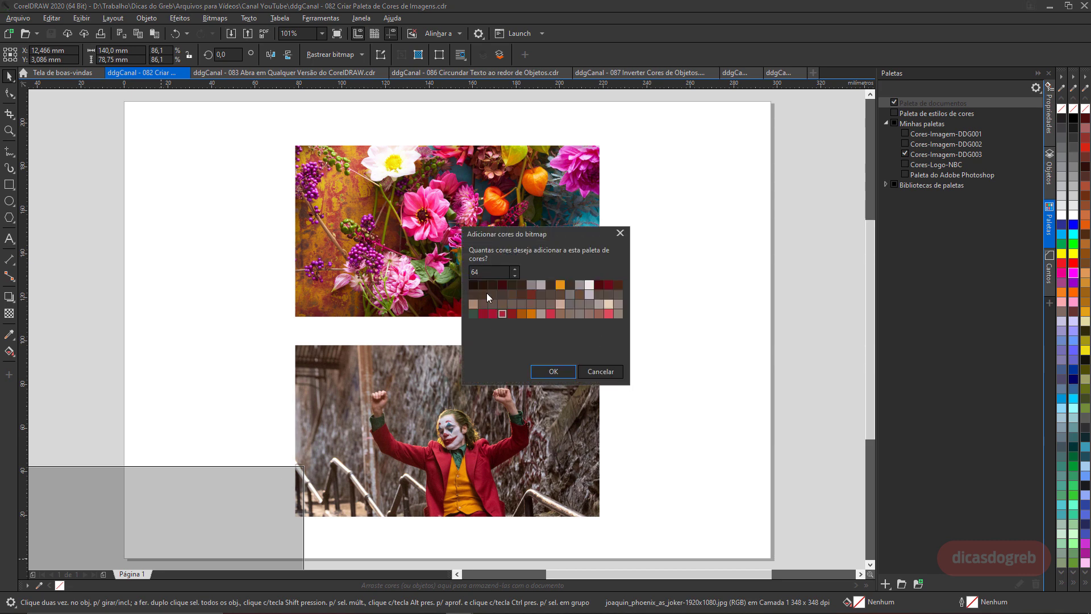
left_click_drag(497, 276, 463, 264)
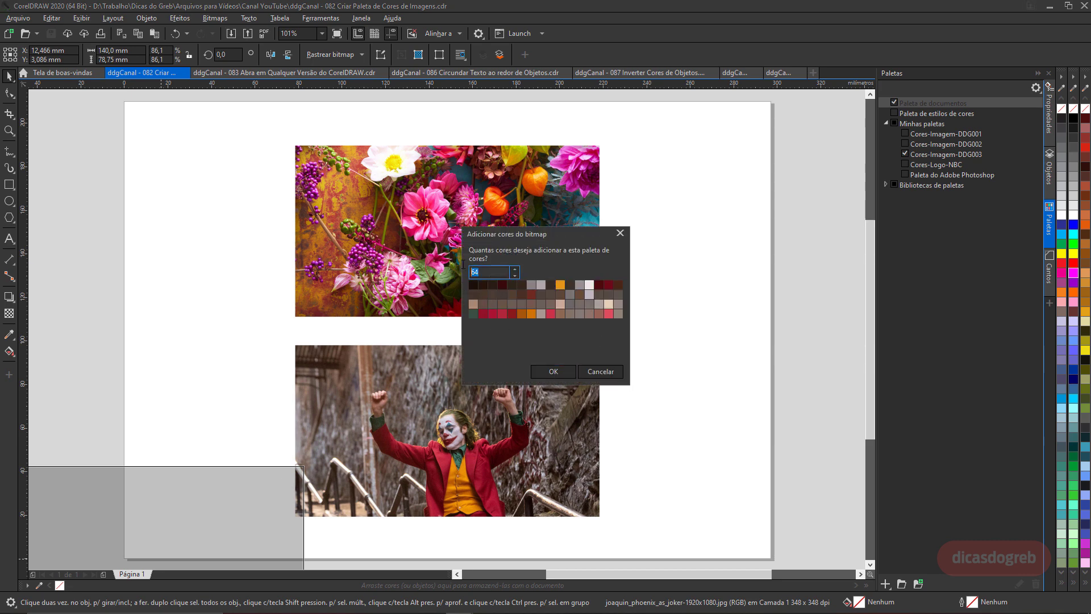
type("6")
key("Tab")
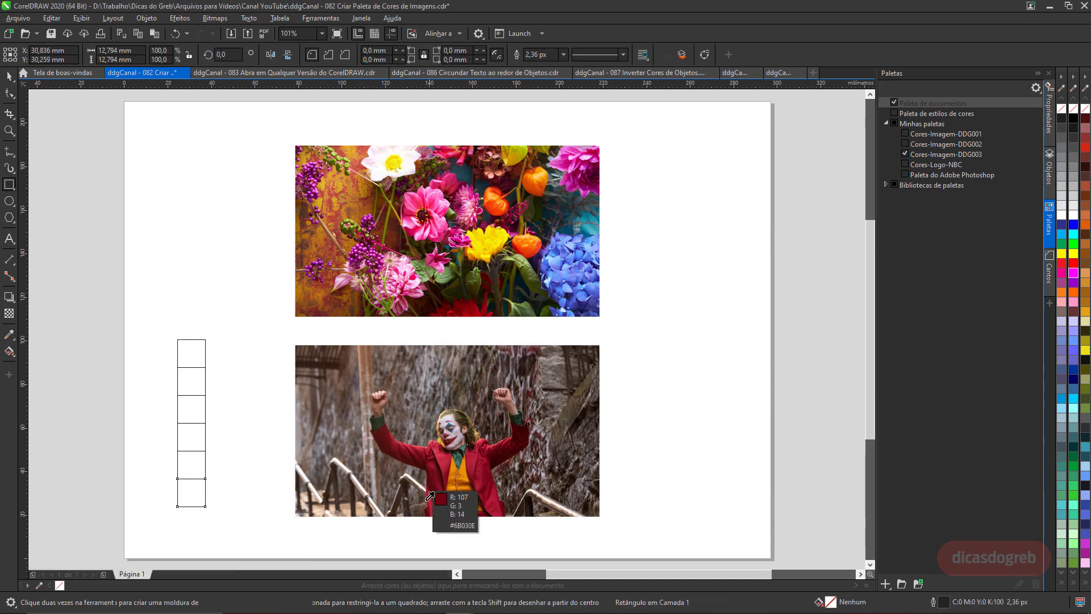
Fill the six stacked squares with red, orange, light grey, dark green, brown and grey-green sampled from the Joker image.
left_click(428, 499)
left_click(191, 353)
left_click(456, 501, "shift")
left_click(192, 381)
left_click(446, 429, "shift")
left_click(193, 409)
left_click(519, 420, "shift")
left_click(191, 437)
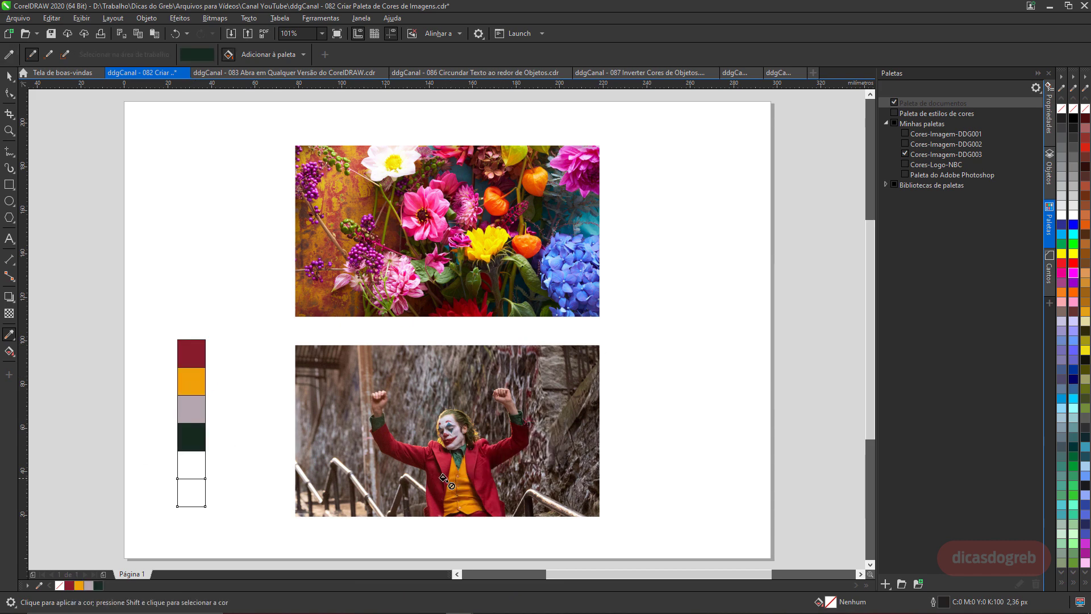
left_click(442, 478, "shift")
left_click(191, 465)
left_click(486, 449, "shift")
left_click(190, 488)
key("space")
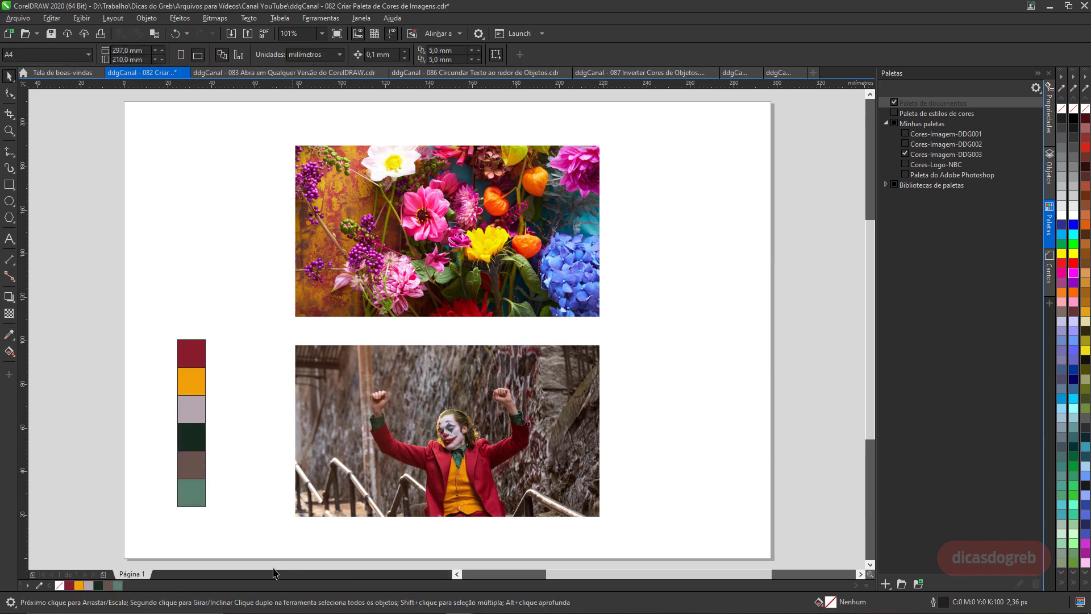
Save the document palette as custom palette Cores-Imagem-DDG004 and list the custom palettes under Minhas paletas.
left_click(29, 585)
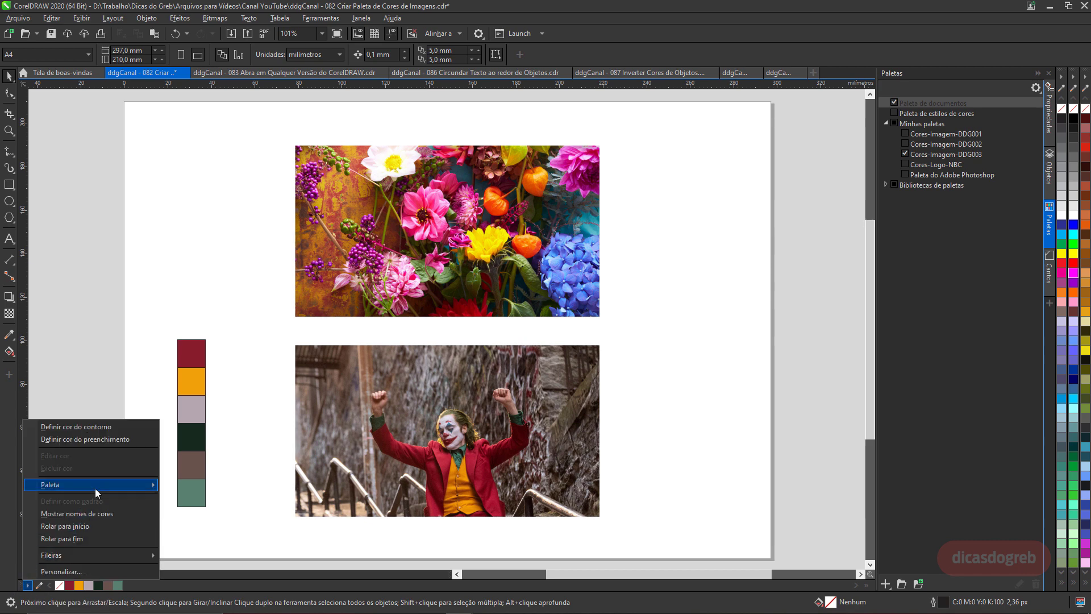
mouse_move(148, 490)
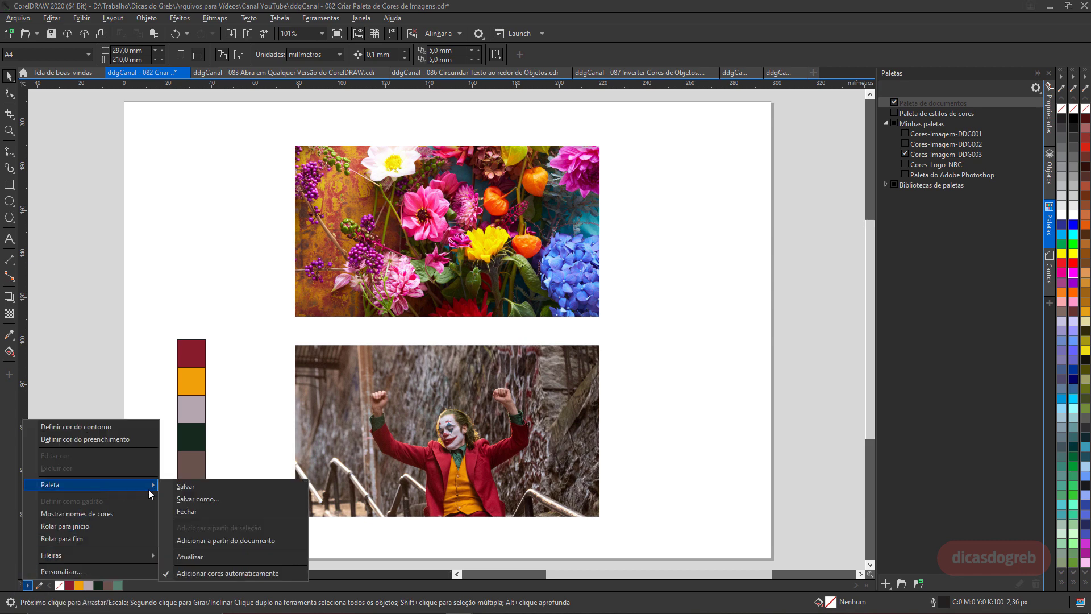
left_click(200, 498)
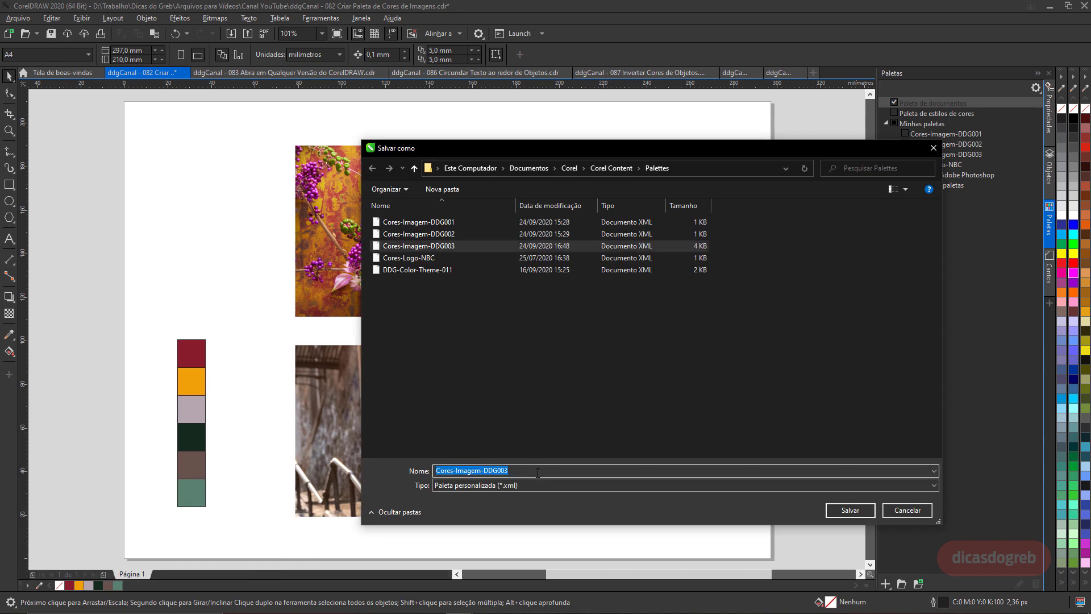
left_click(538, 472)
key("BackSpace")
type("4")
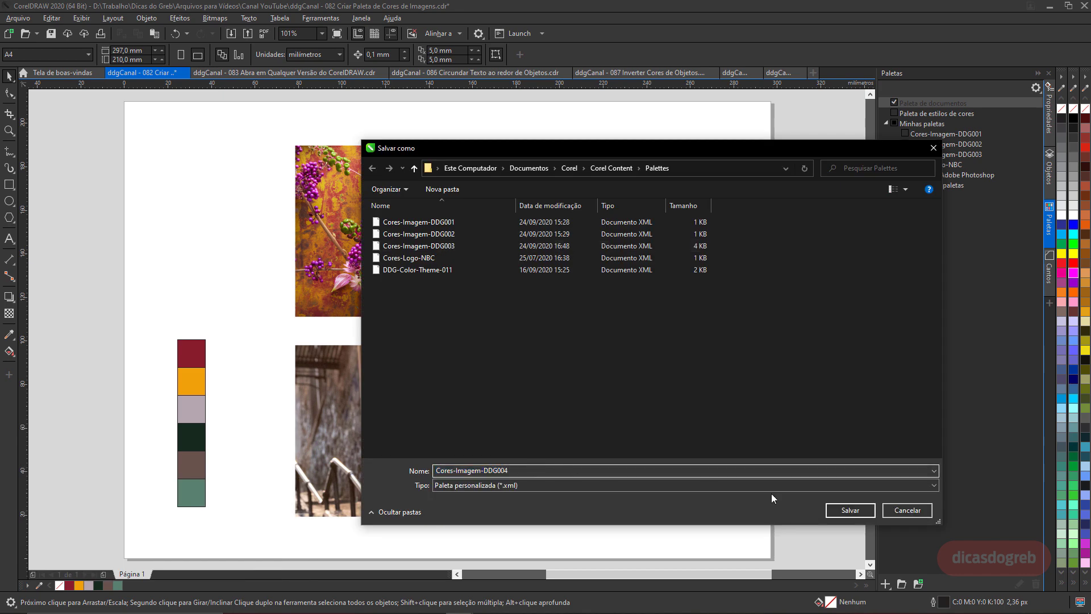
left_click(849, 510)
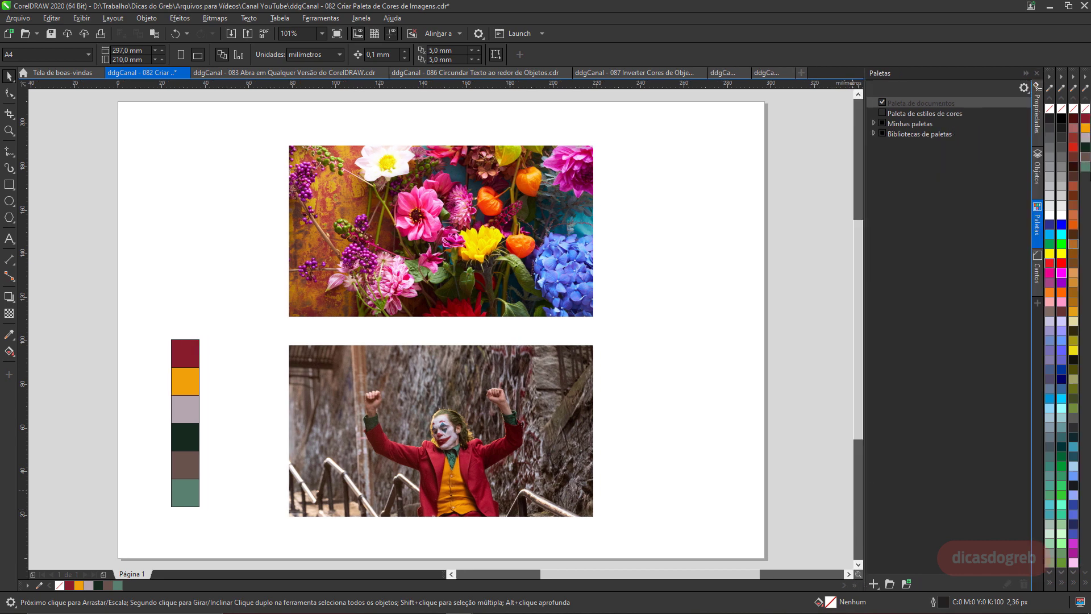
left_click(875, 123)
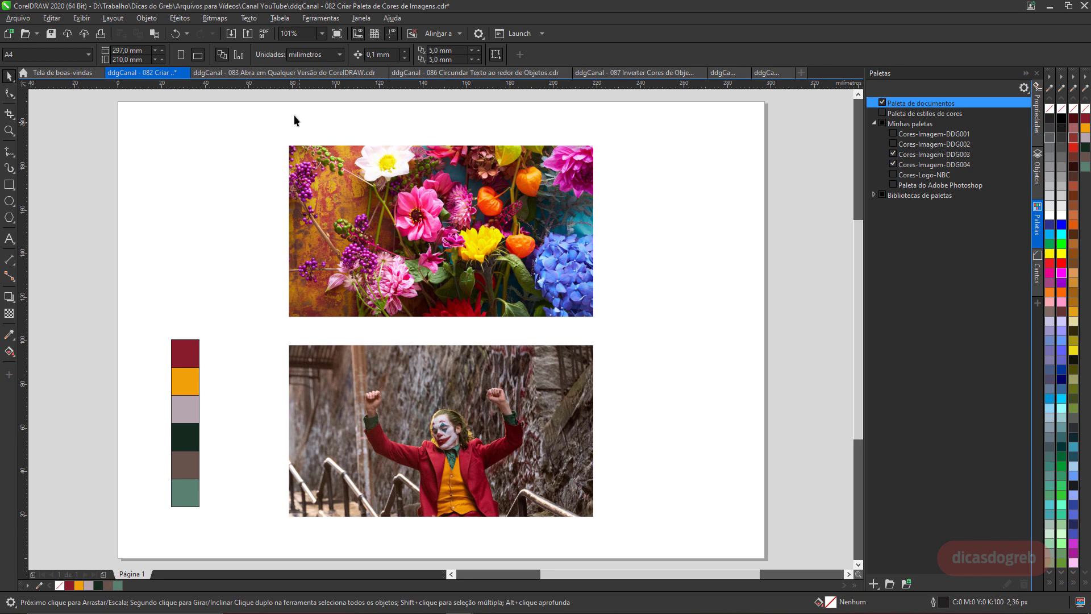
Copy the Technology Systems logo from the ddgCanal - 083 document into a new A4 landscape CMYK document.
left_click(293, 75)
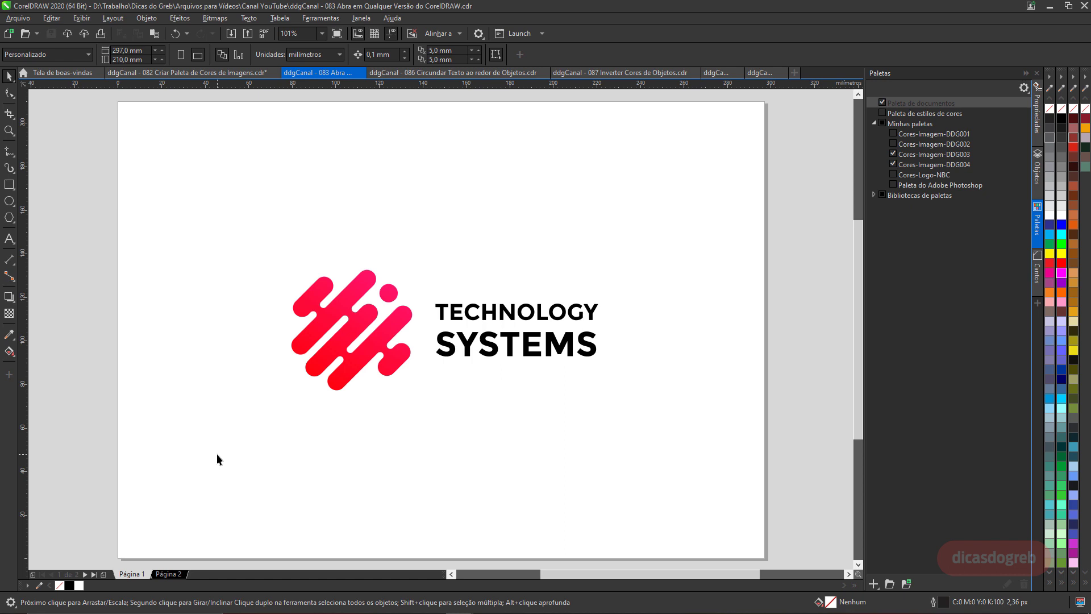
left_click(361, 318)
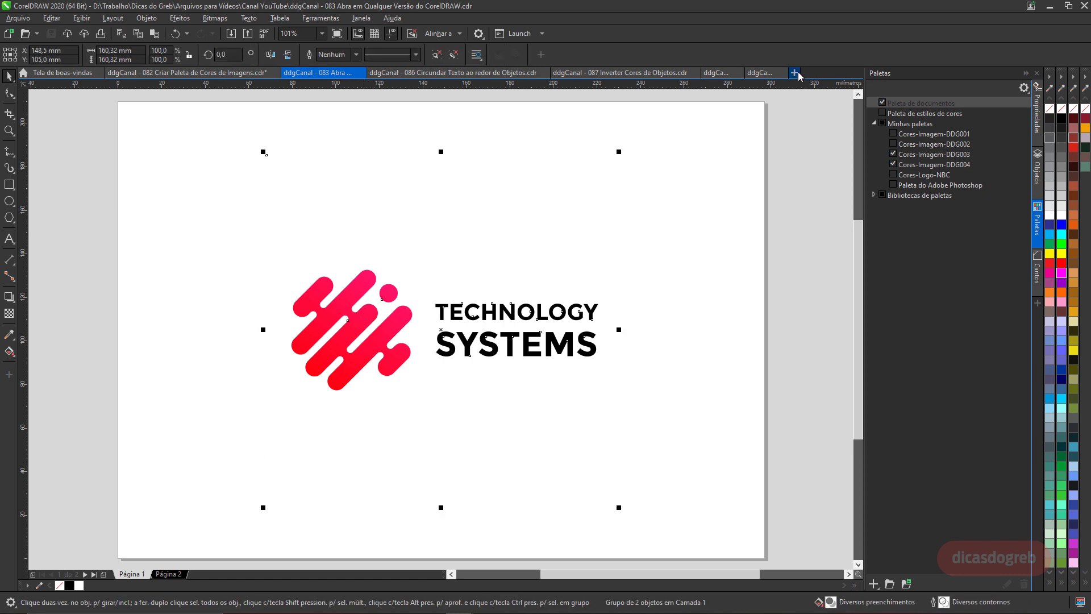
left_click(798, 76)
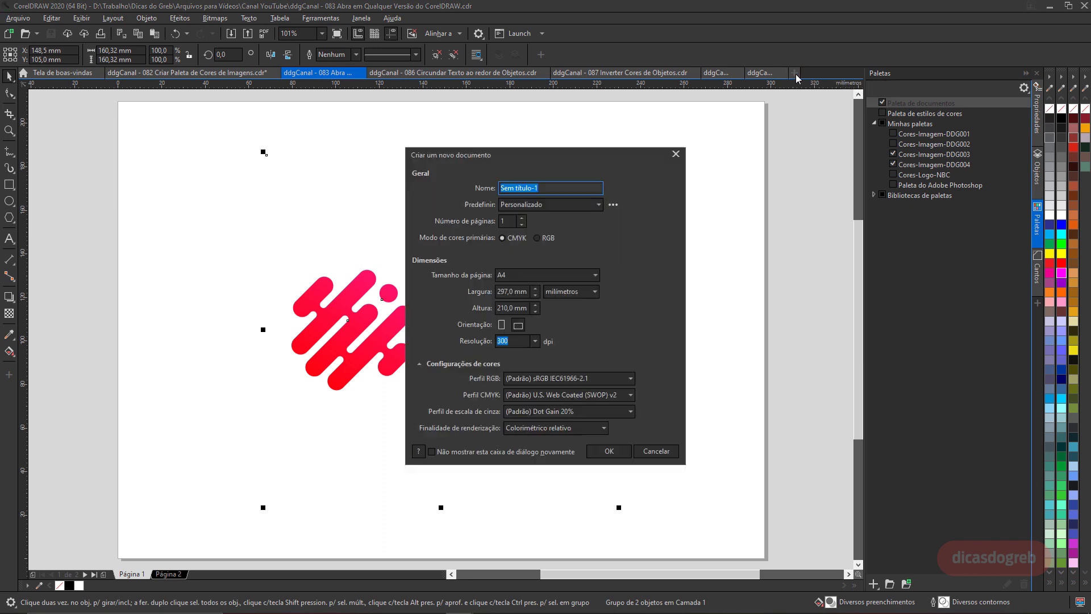
left_click(605, 452)
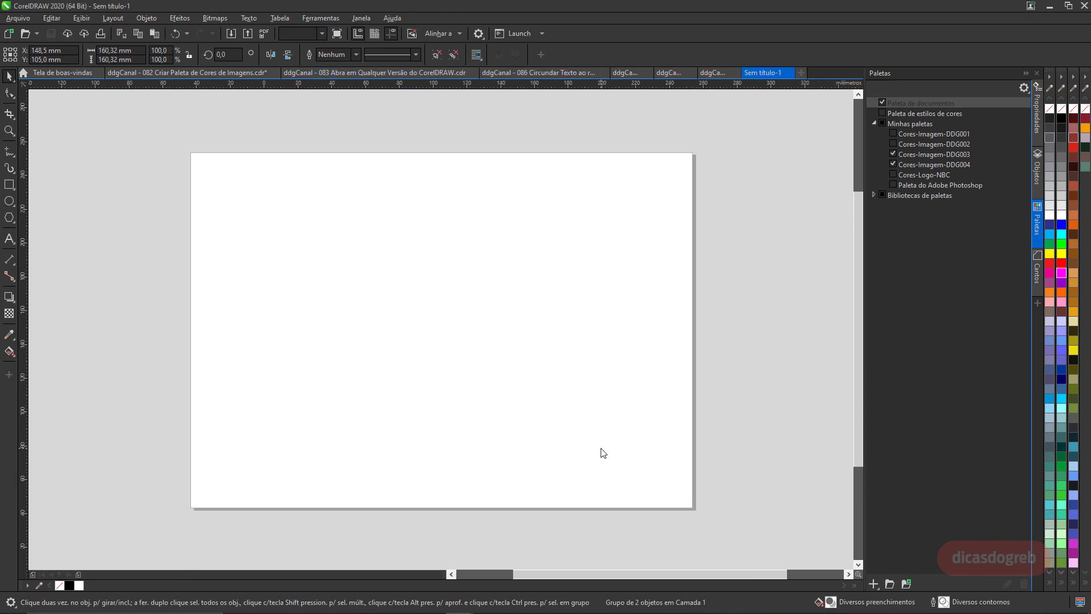
key("ctrl+v")
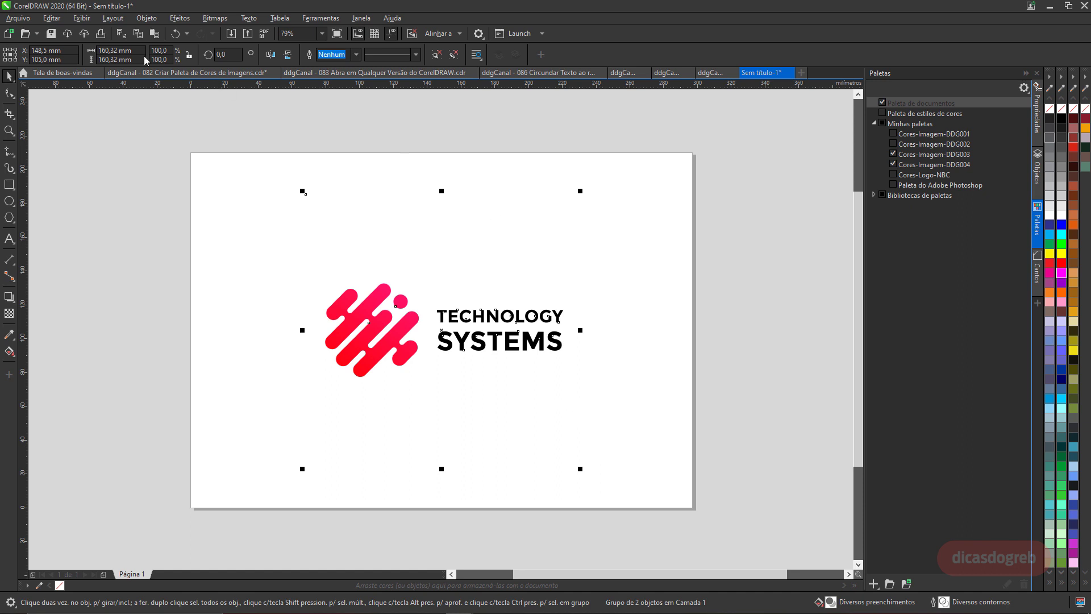
Save the logo document as Logo-Exemplo in CMX - Corel Presentation Exchange format in the Arquivos para Vídeos folder.
left_click(18, 18)
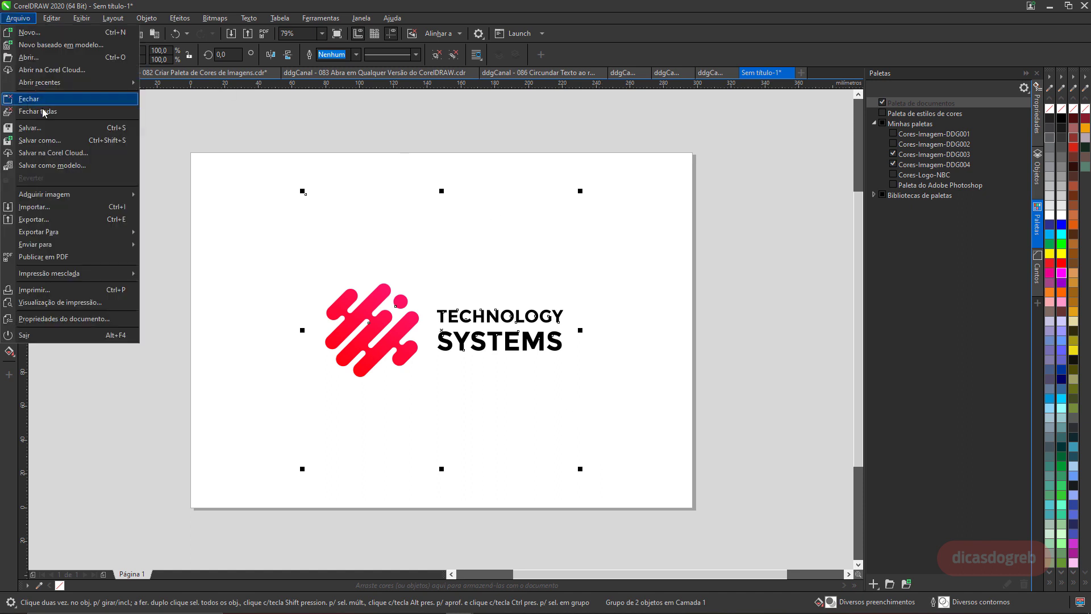
left_click(54, 143)
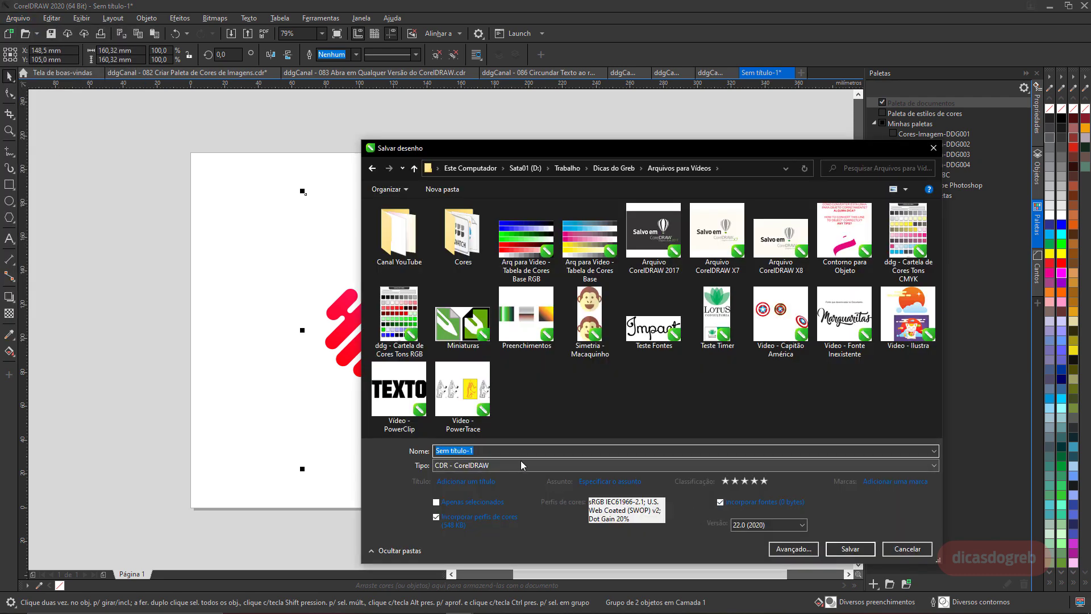
left_click(521, 462)
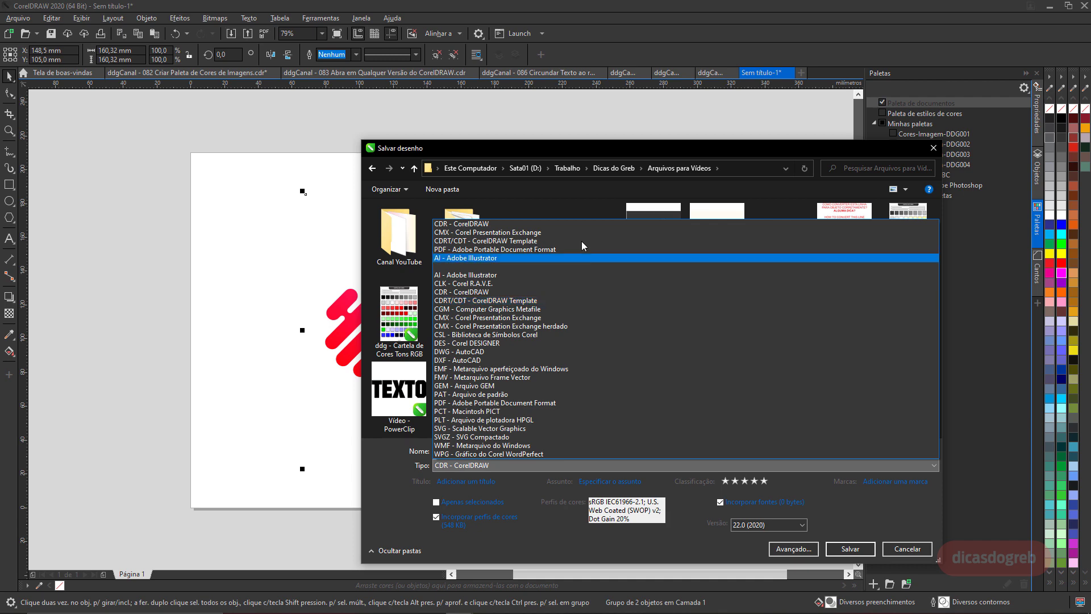
left_click(548, 234)
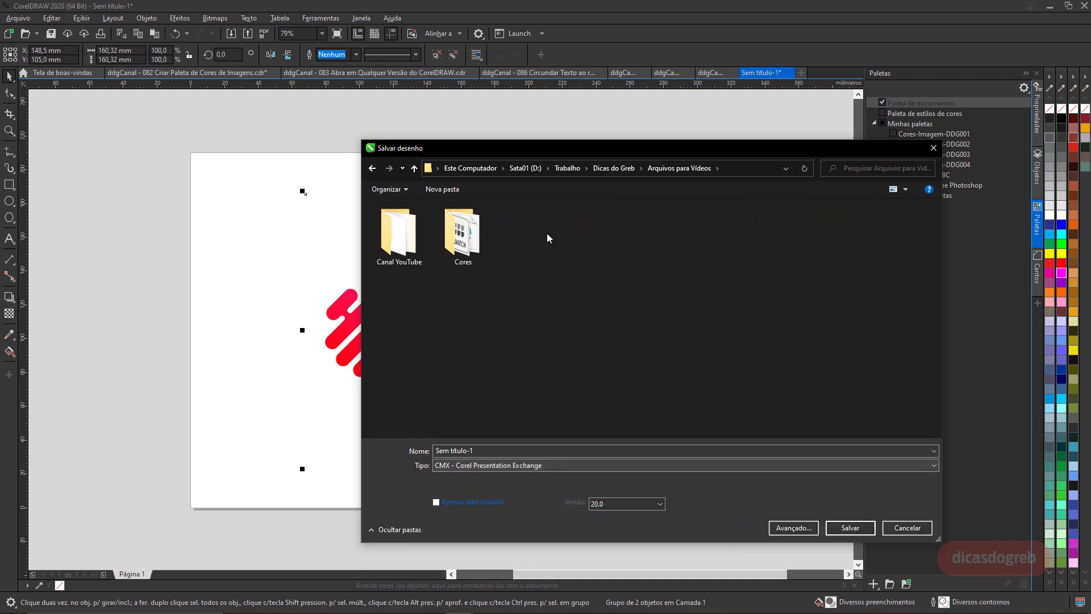
left_click(554, 451)
type("Logo-Exemplo")
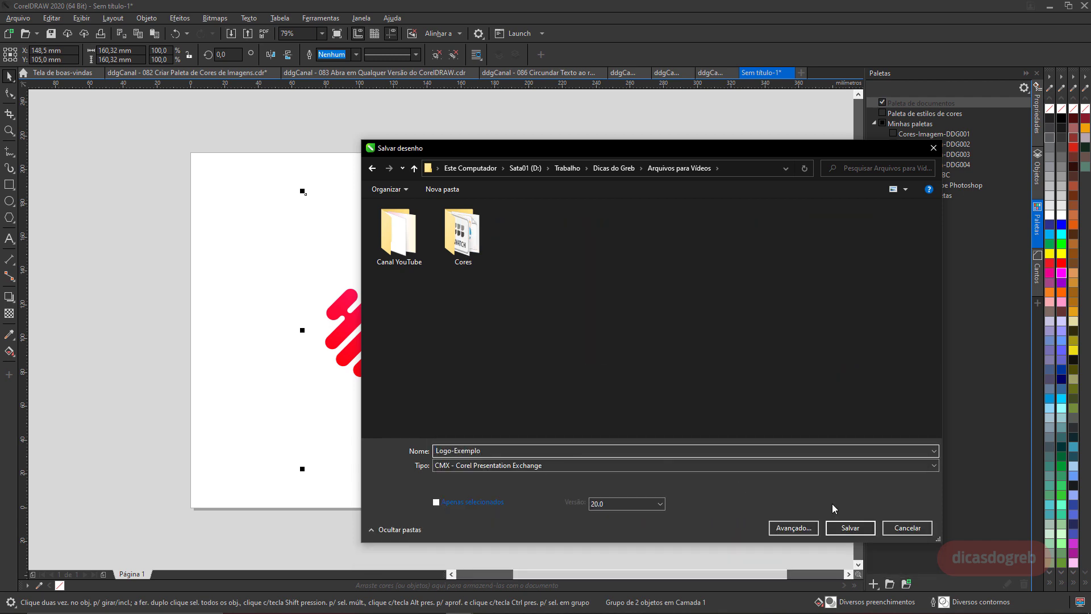
left_click(850, 528)
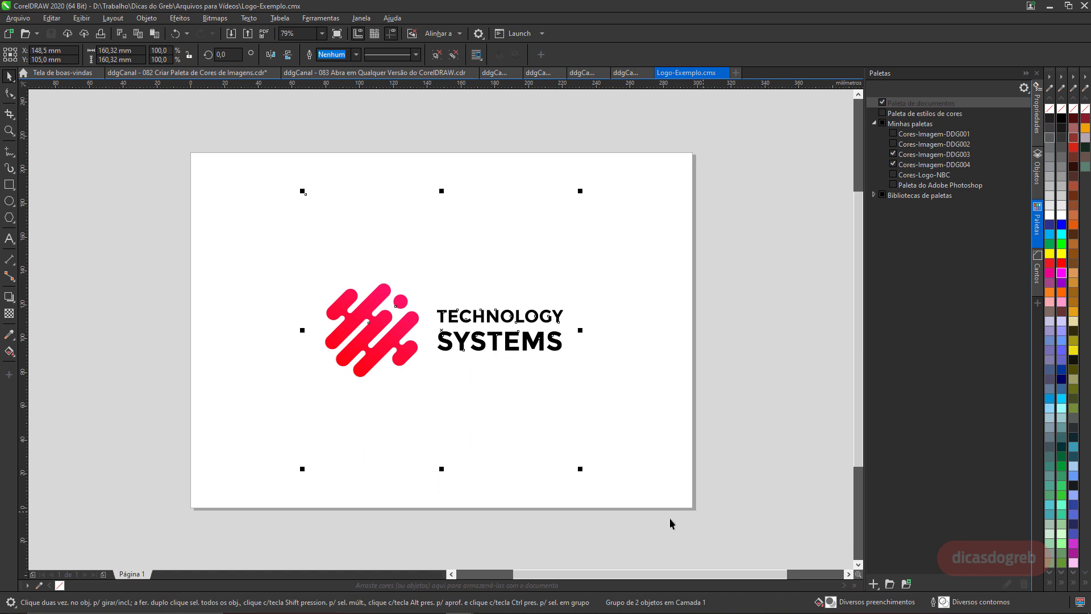
Switch to Corel PHOTO-PAINT and open Logo-Exemplo from the Arquivos para Vídeos folder, converting it to a 72 dpi CMYK bitmap.
mouse_move(466, 611)
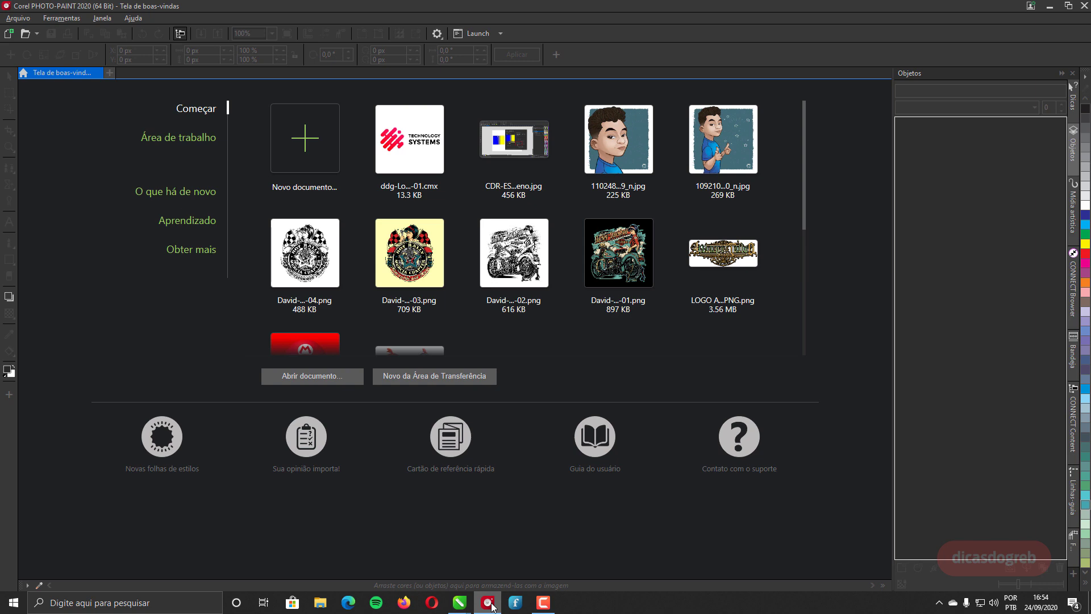
left_click(333, 379)
left_click_drag(632, 182, 641, 254)
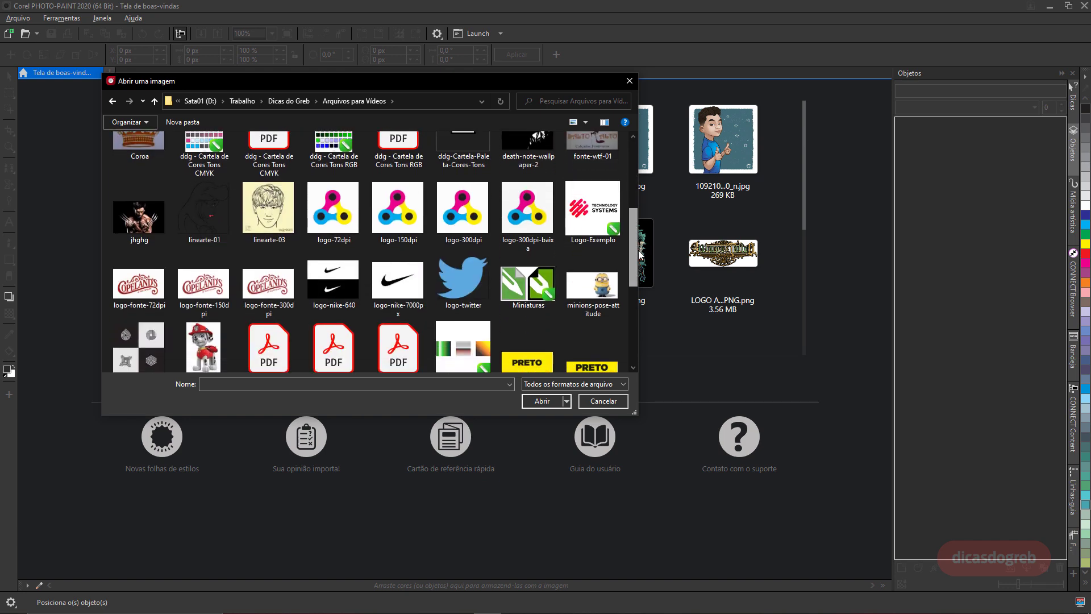
left_click(610, 214)
left_click(542, 401)
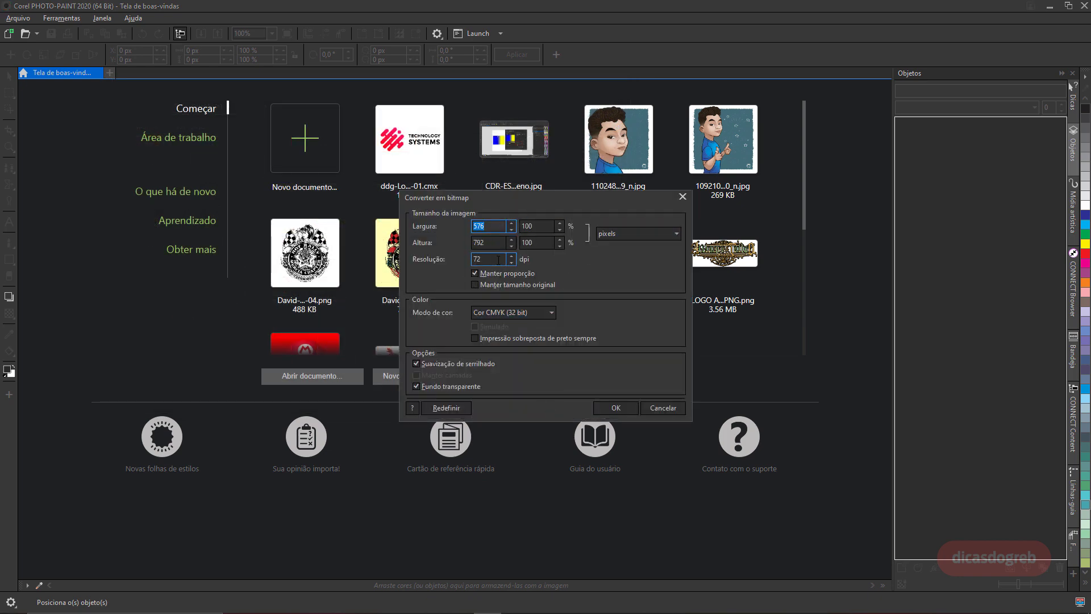
key("Return")
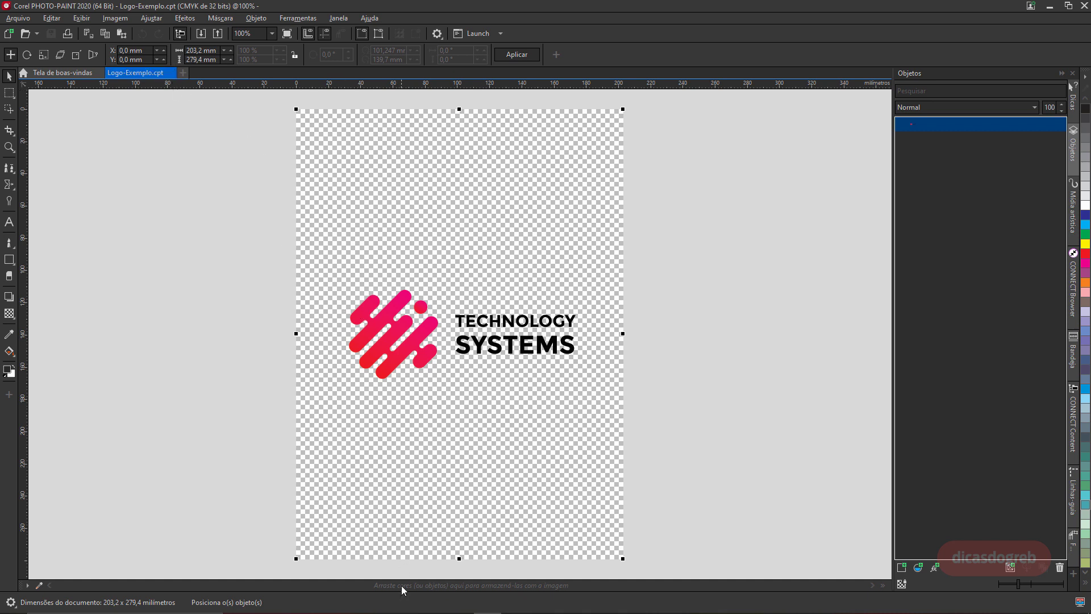
Switch back to CorelDRAW and view the second page of the ddgCanal - 083 document.
mouse_move(403, 611)
mouse_move(460, 603)
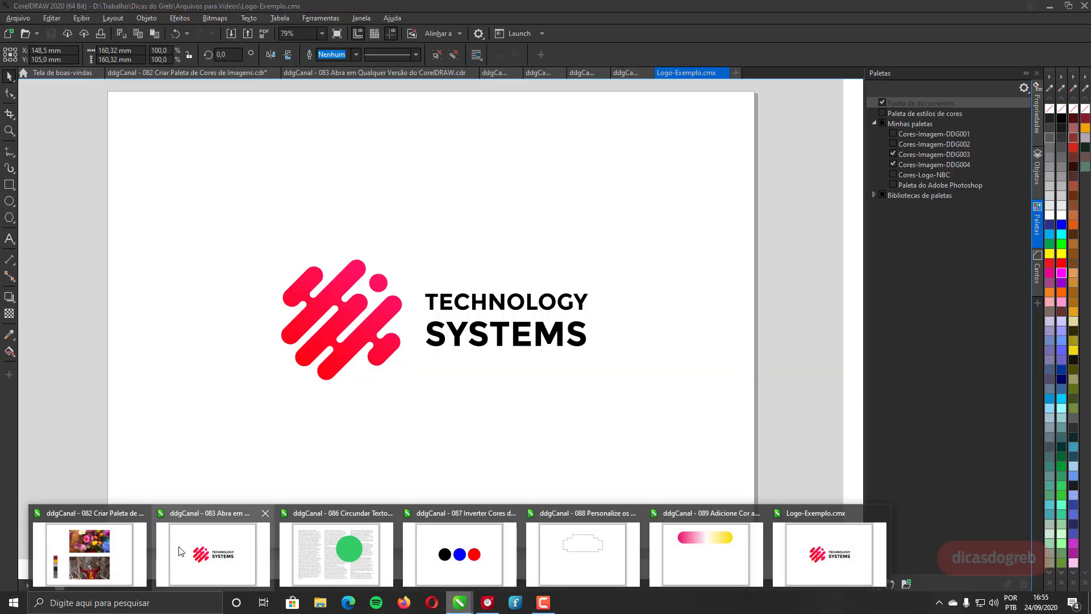
left_click(180, 551)
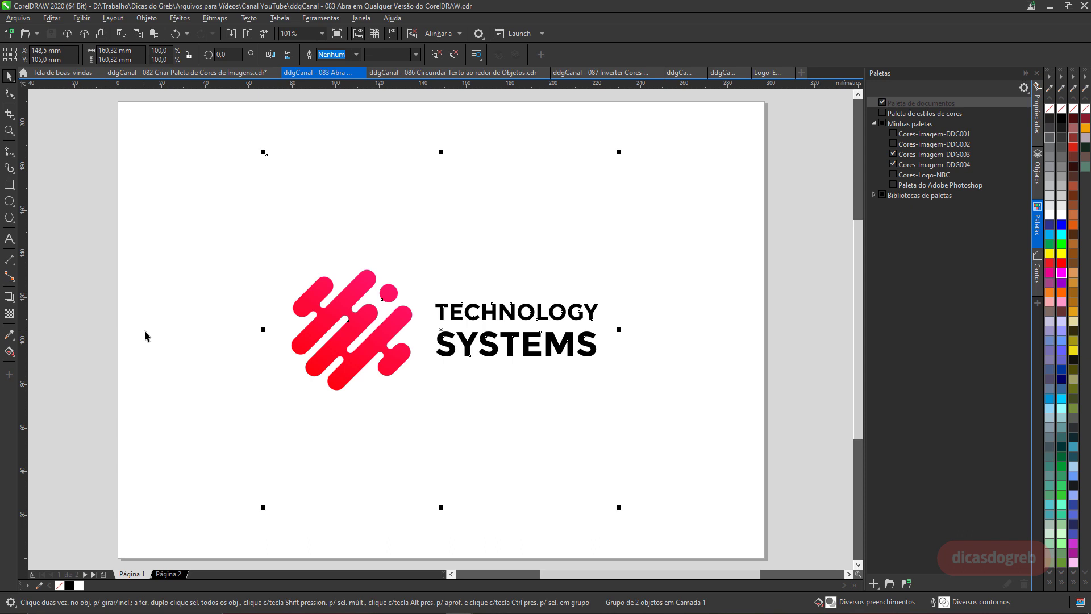
key("Page_Up")
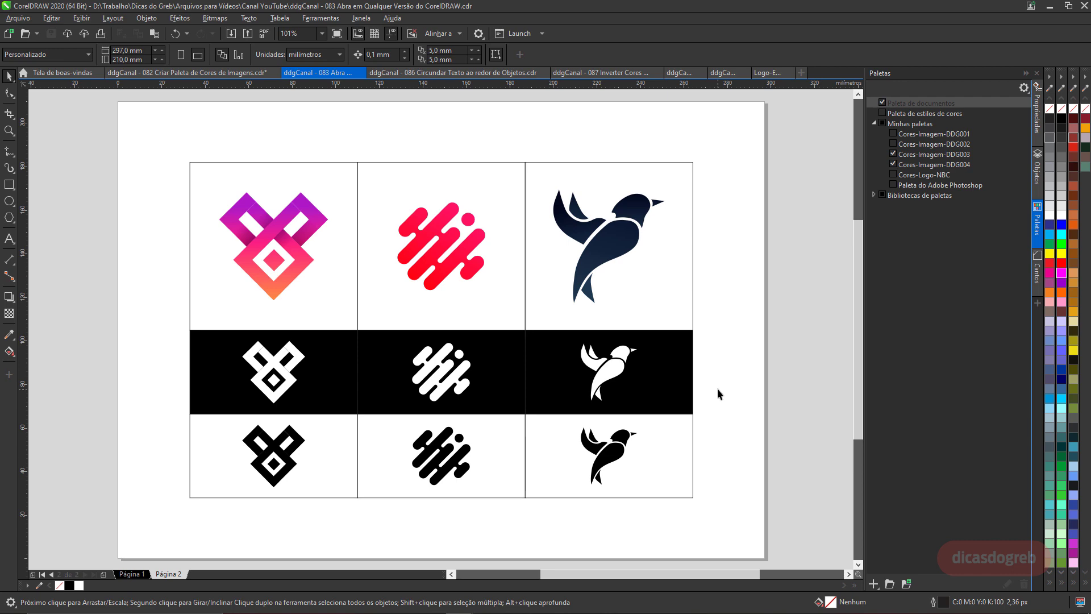
In the ddgCanal - 086 document, wrap the text around the green circle with the Contorno style Texto espaçado and a 4 mm offset.
left_click(433, 73)
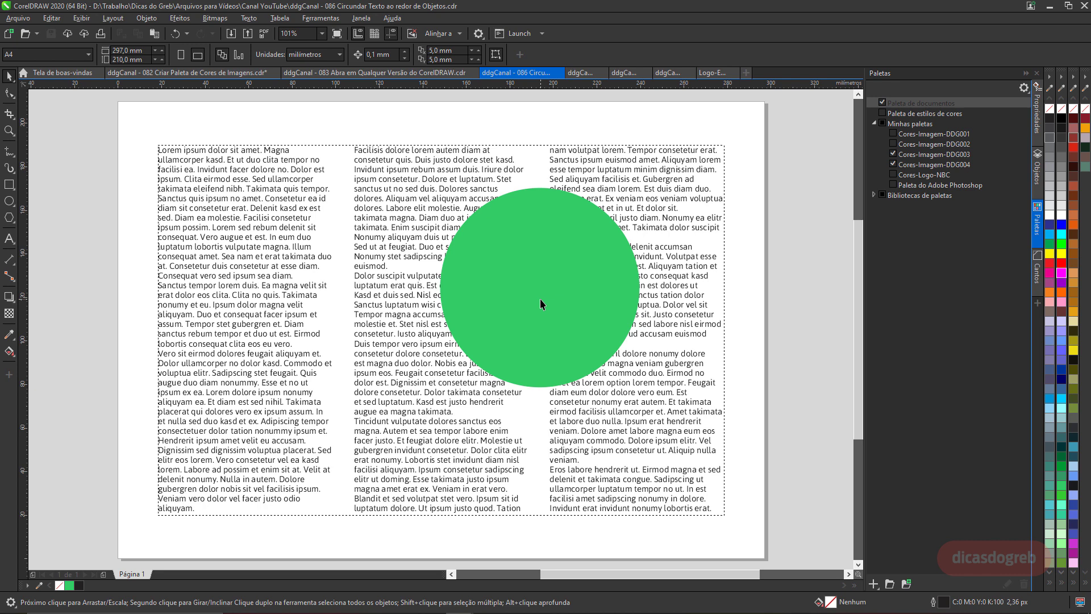
left_click(521, 264)
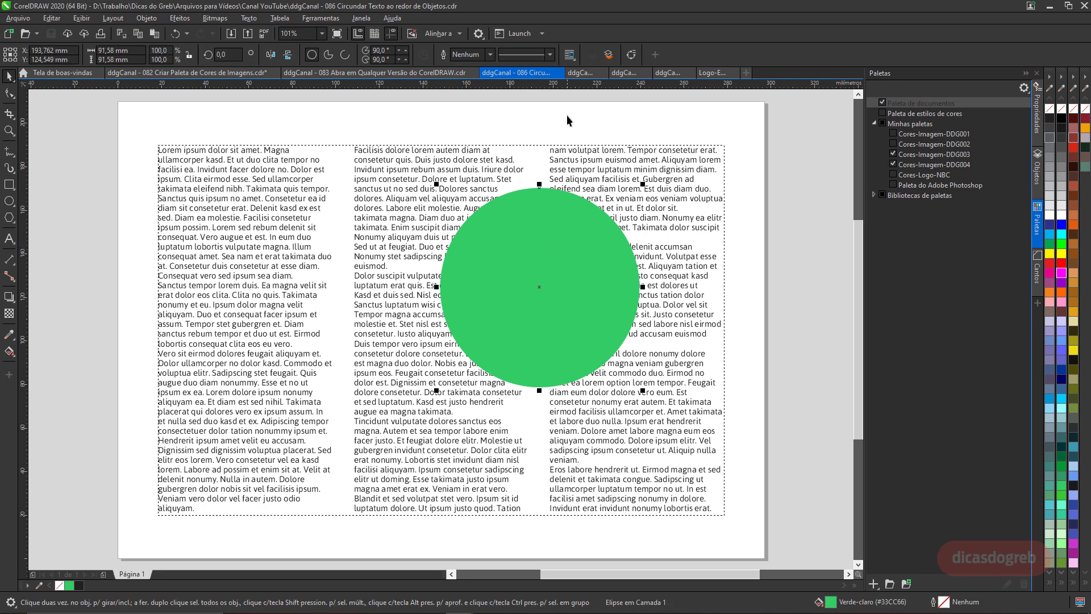
left_click(569, 54)
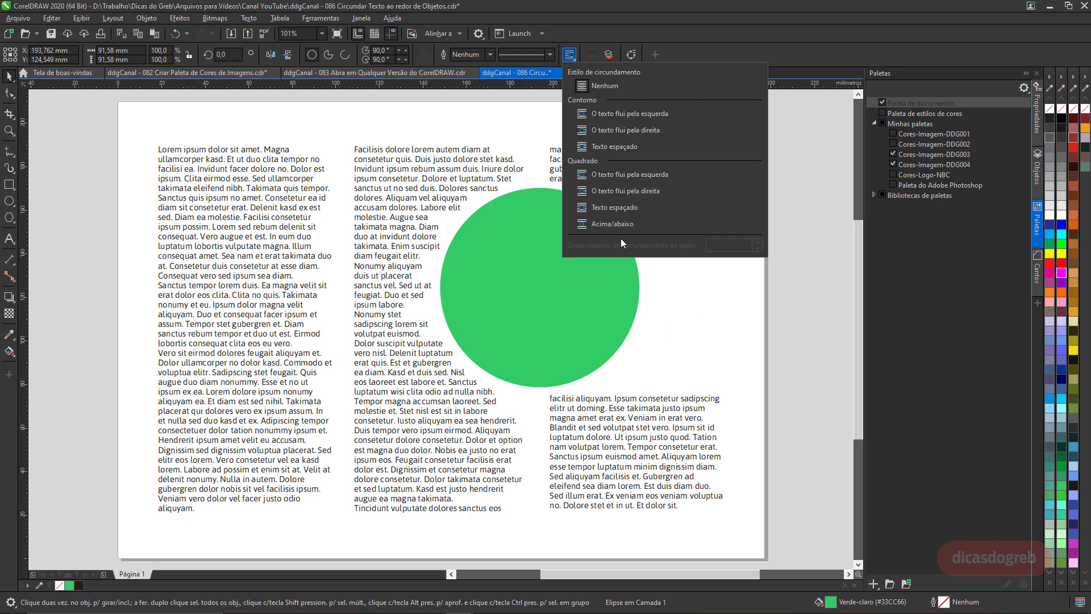
left_click(580, 132)
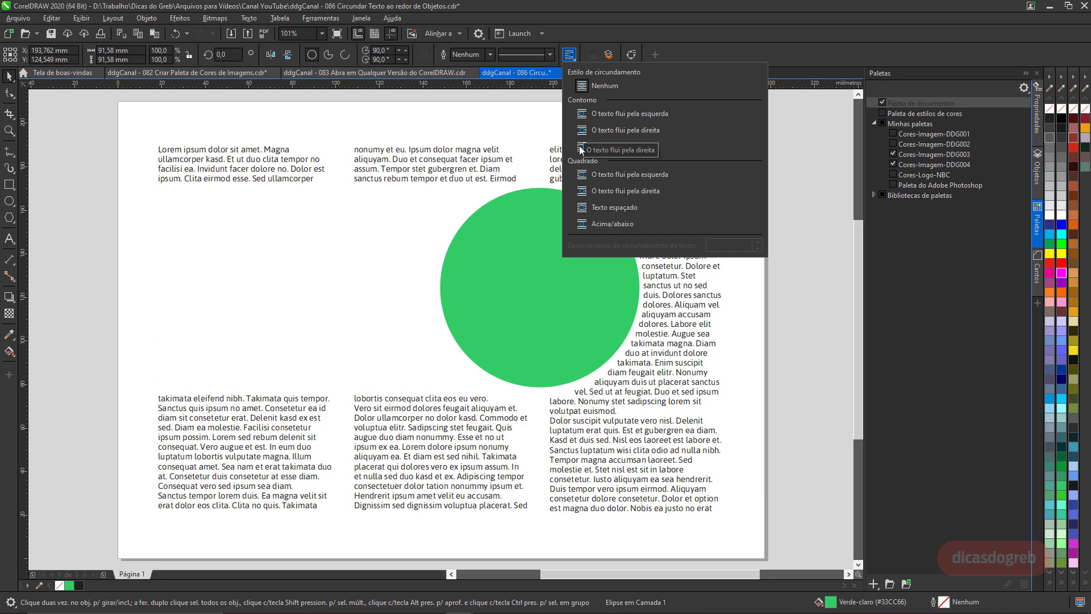
left_click(582, 146)
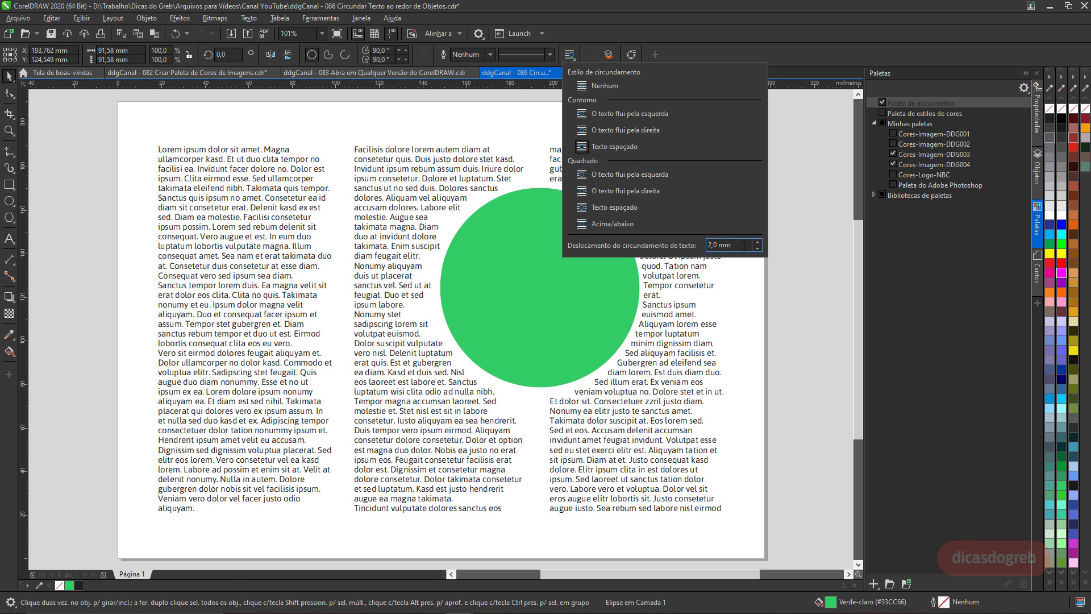
left_click_drag(745, 245, 660, 239)
type("4")
key("Return")
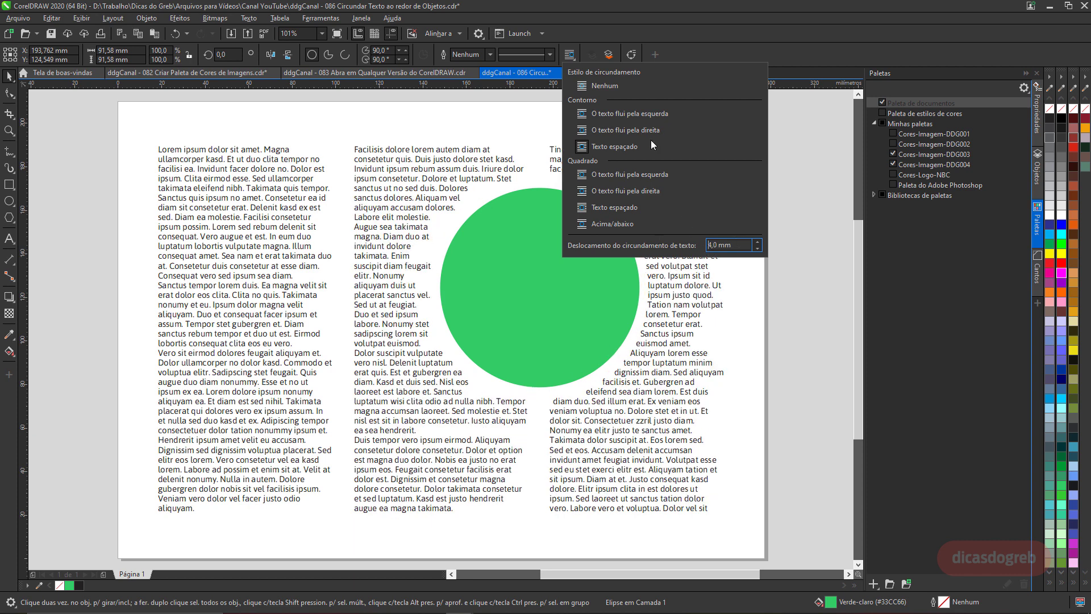
Try the Quadrado wrapping styles on the green circle and return to the Contorno style Texto espaçado.
left_click(584, 191)
left_click(583, 208)
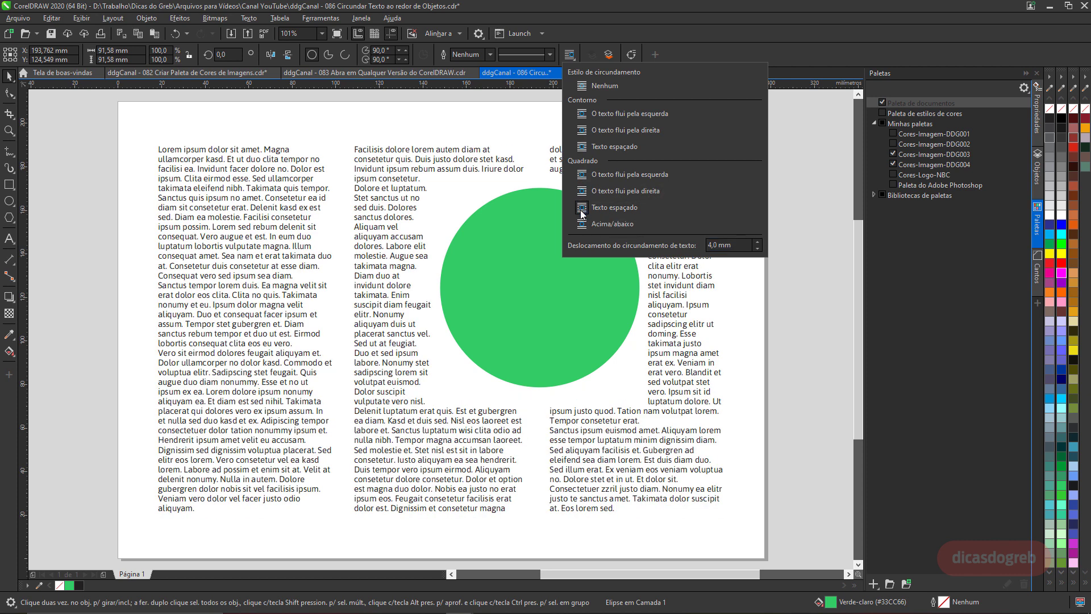
left_click(596, 175)
left_click(596, 191)
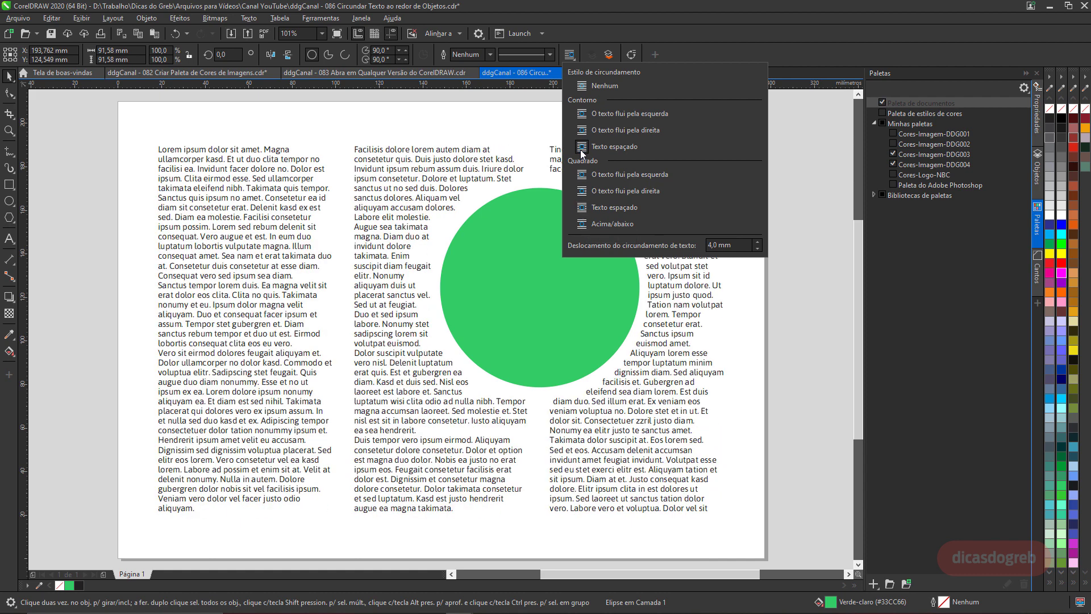
left_click(588, 31)
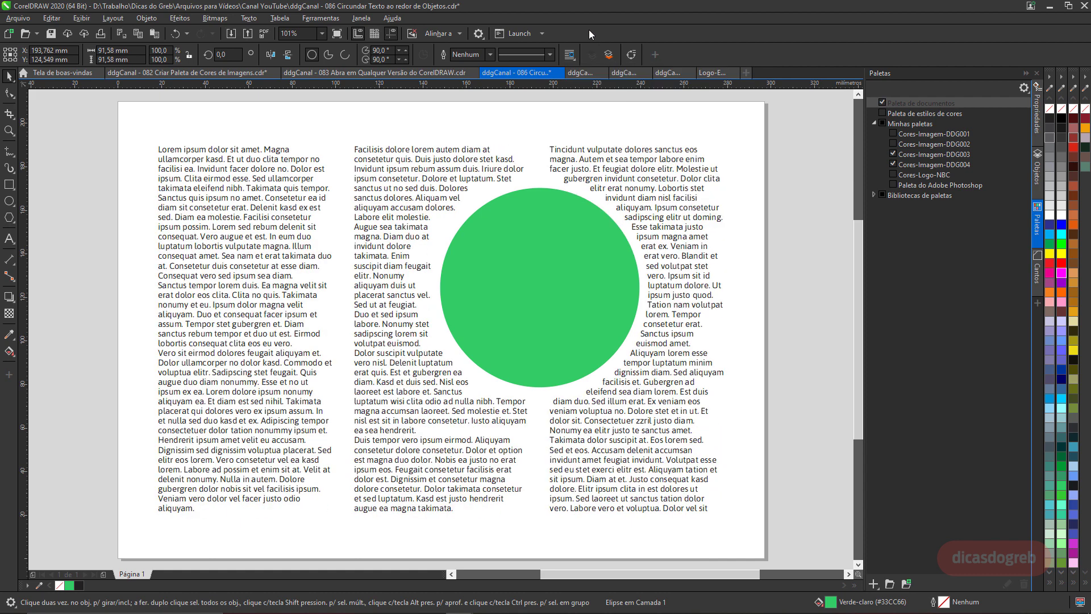
Move the green circle between the first and second text columns, overlapping the text frame's upper edge, centred at about X 94 mm, Y 156 mm.
left_click_drag(537, 226, 334, 236)
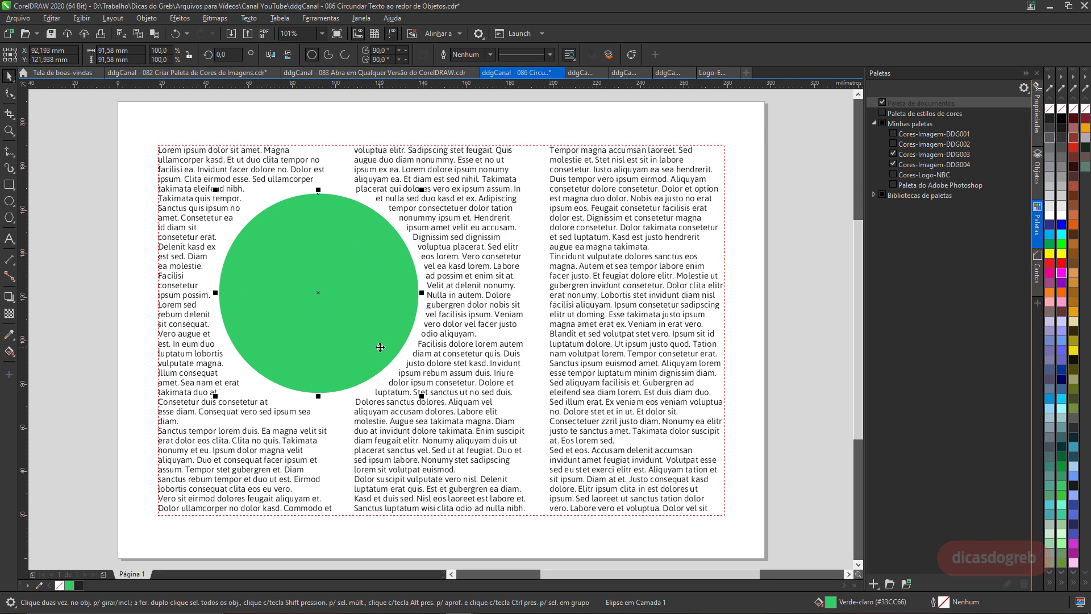
left_click_drag(328, 321, 333, 248)
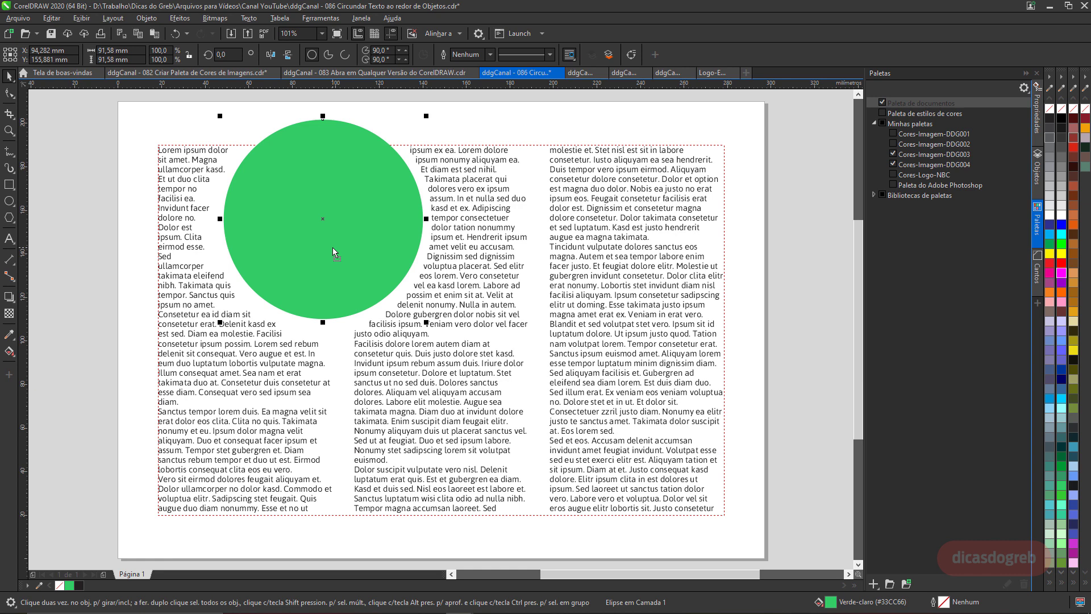
In the ddgCanal - 087 document, invert the colours of the black circle.
left_click(580, 72)
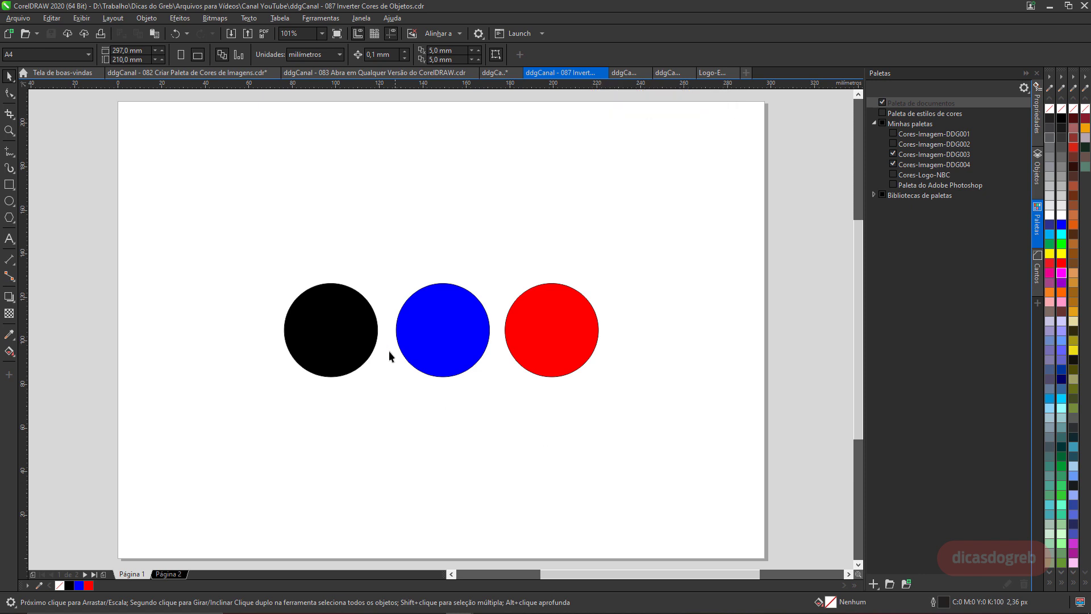
left_click(361, 334)
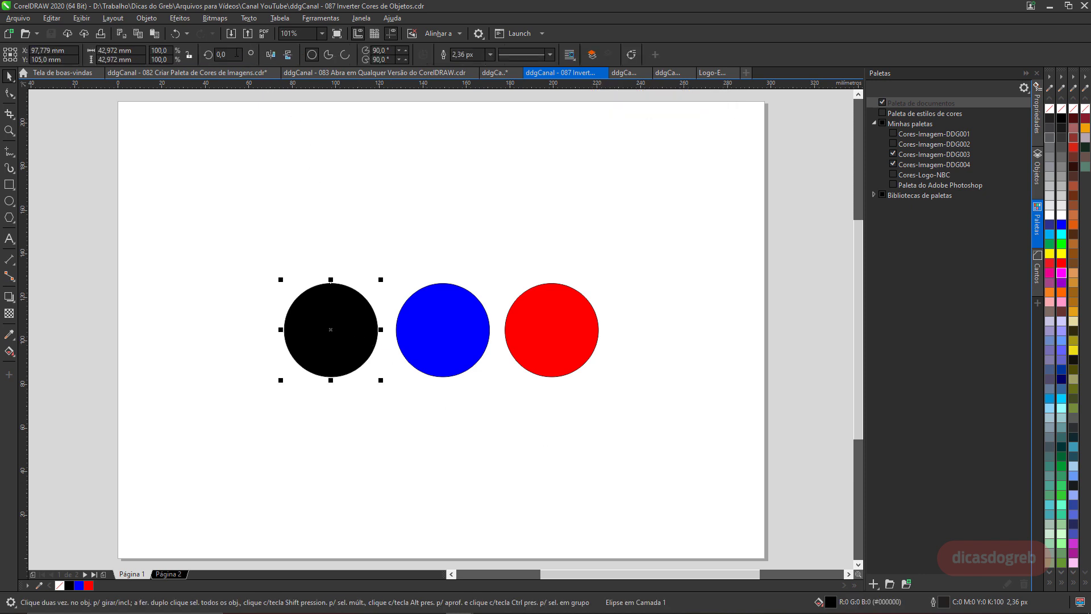
left_click(189, 18)
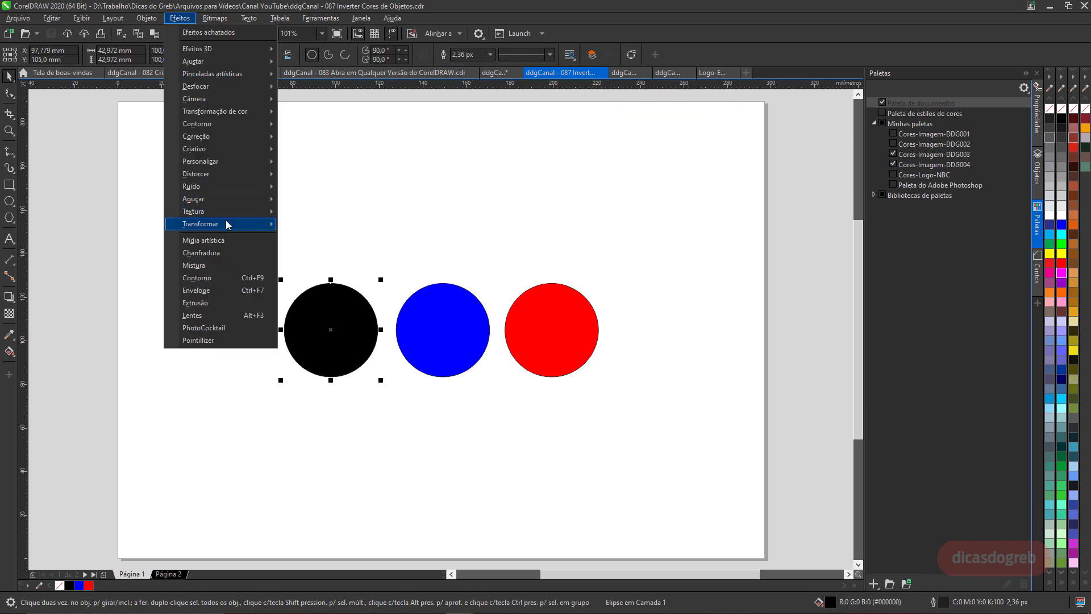
mouse_move(227, 224)
left_click(307, 236)
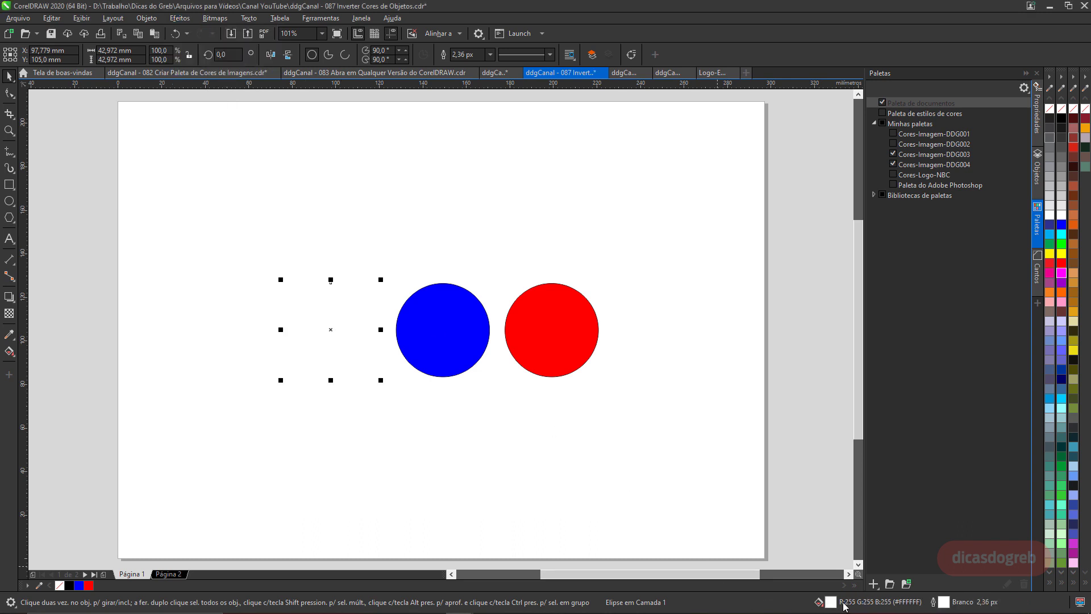
Invert the colours of the blue and red circles together.
left_click(449, 318)
left_click(180, 19)
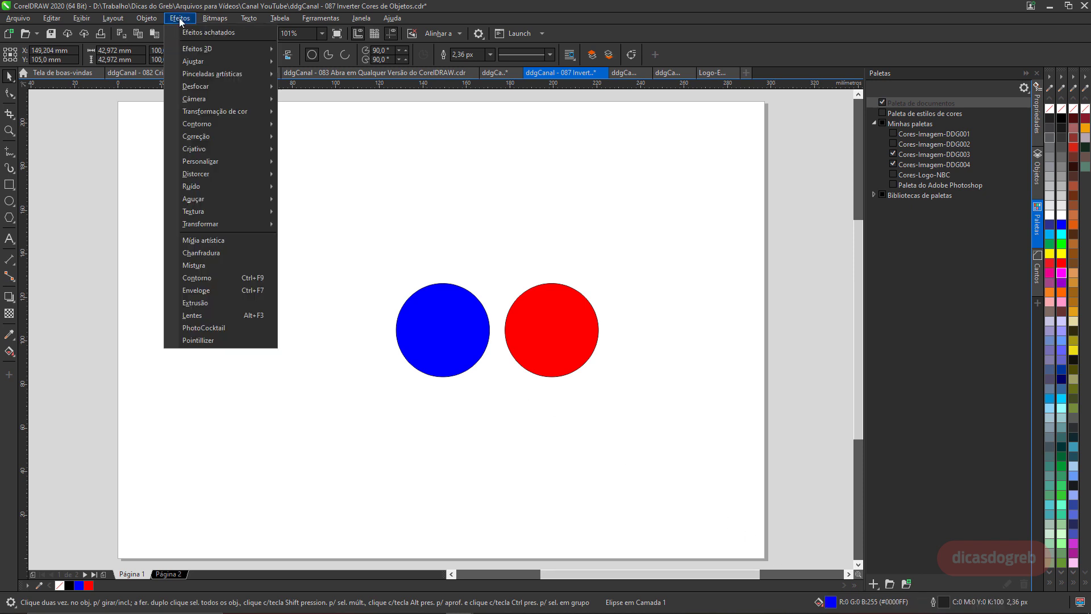
left_click(180, 19)
left_click(545, 316, "shift")
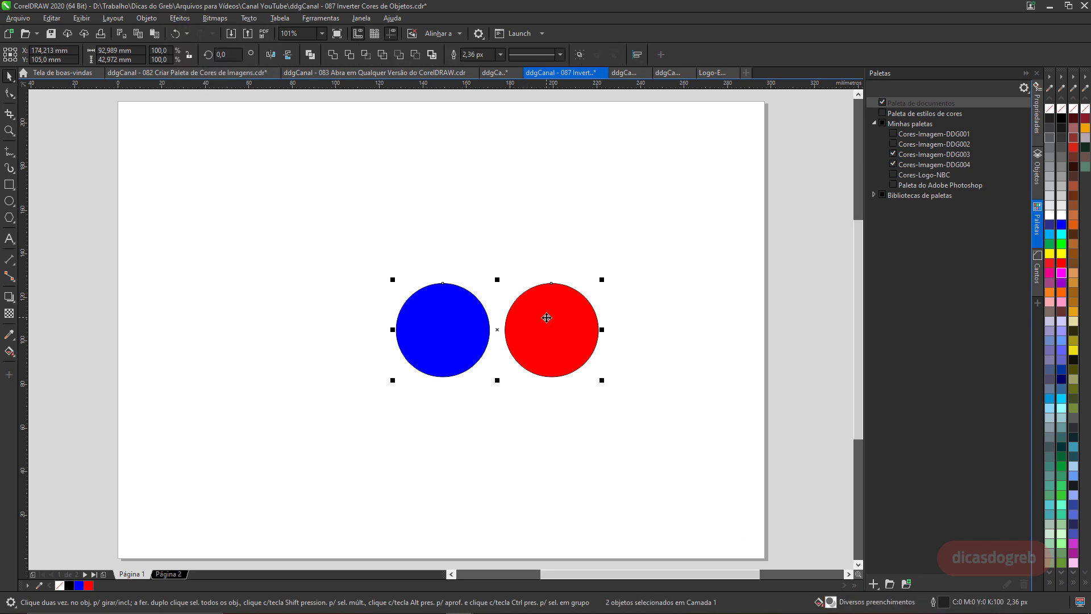
left_click(180, 19)
mouse_move(245, 224)
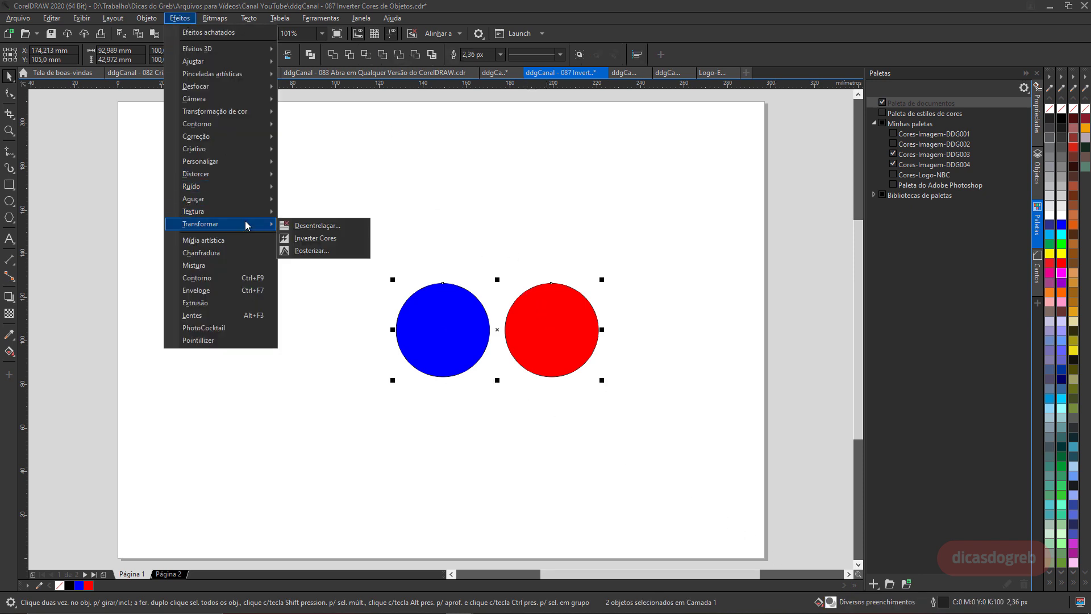
left_click(299, 237)
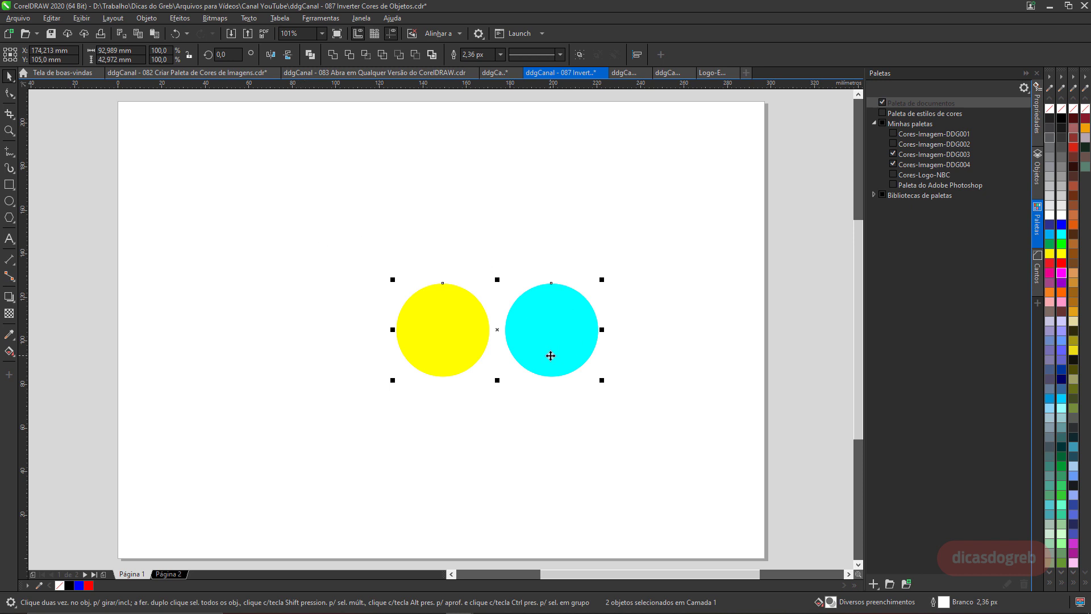
On Página 2, place a copy of the superhero boy below and to the right of the original, and ungroup the copy.
left_click(174, 574)
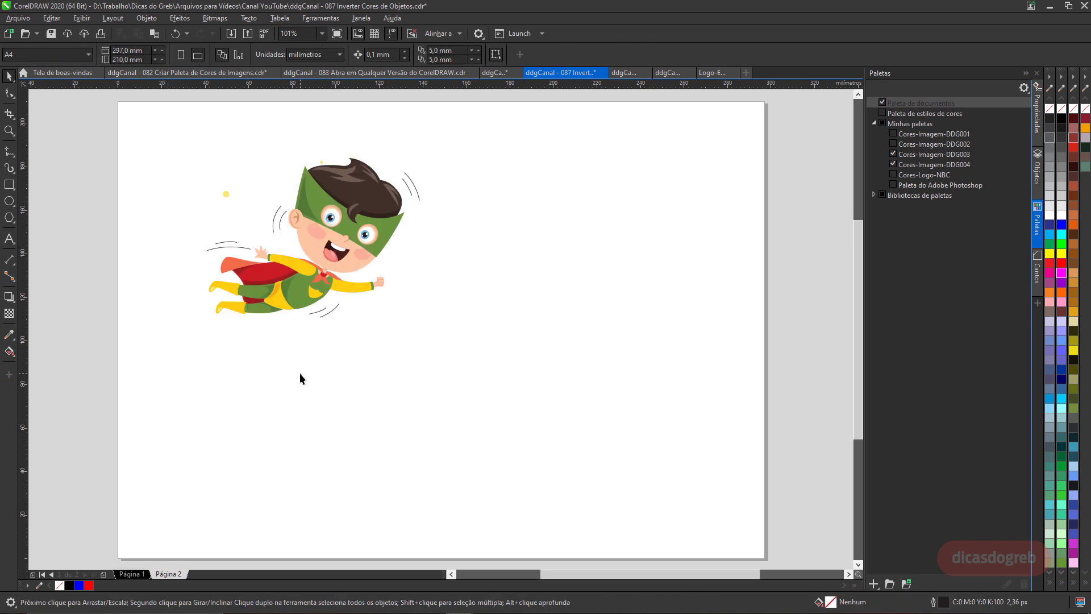
left_click(327, 202)
left_click_drag(325, 202, 581, 338)
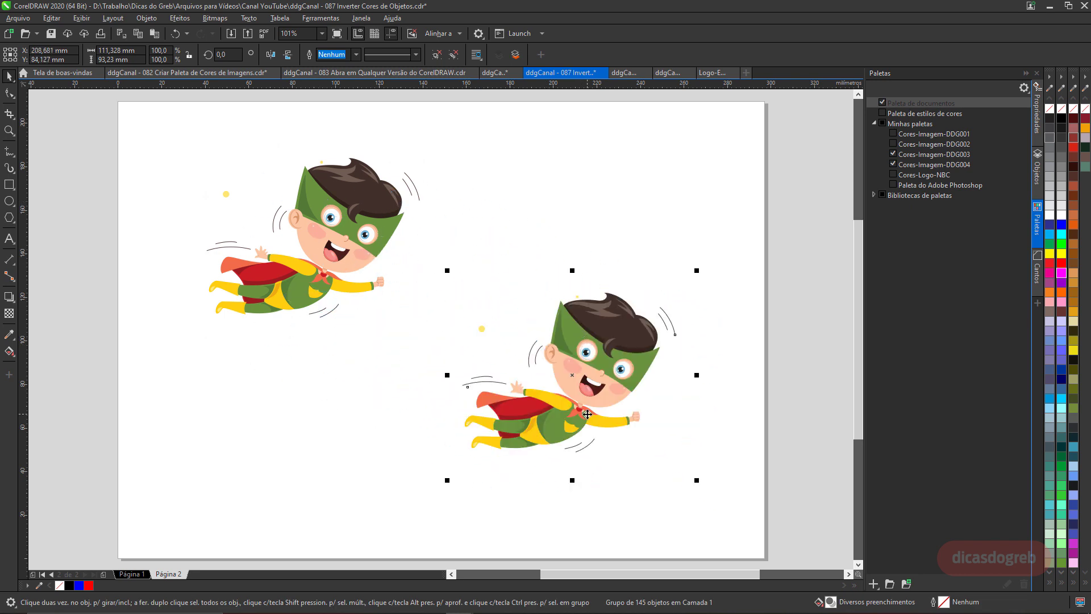
left_click(436, 55)
Select all green costume parts of the copied superhero: the mask, torso and legs together with their darker green shading.
key("z")
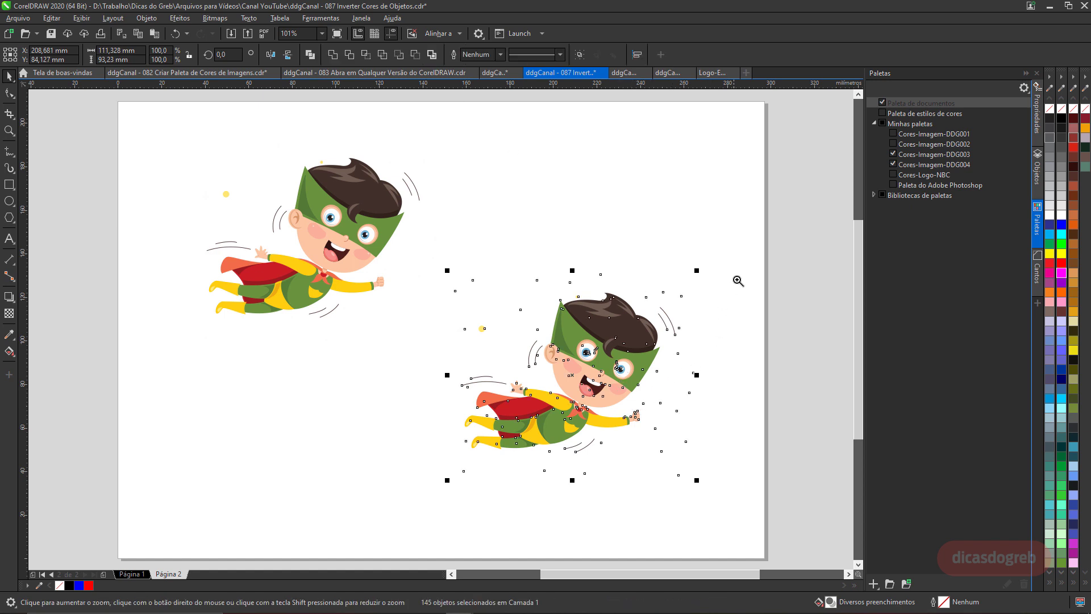
left_click_drag(736, 260, 380, 520)
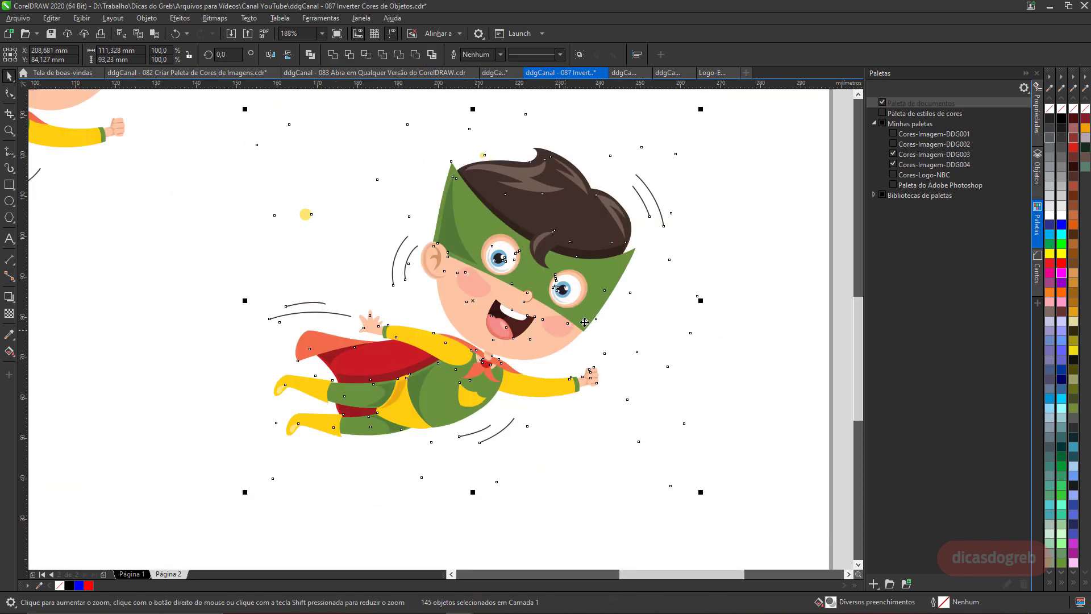
key("Escape")
left_click(612, 279)
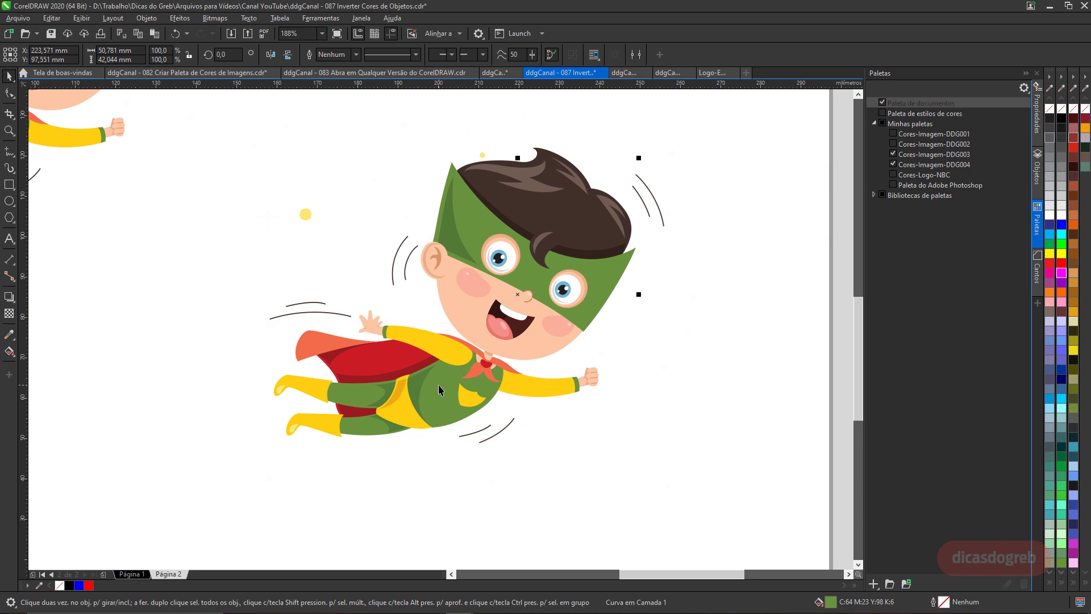
left_click(440, 389, "shift")
left_click(365, 403, "shift")
left_click(371, 427, "shift")
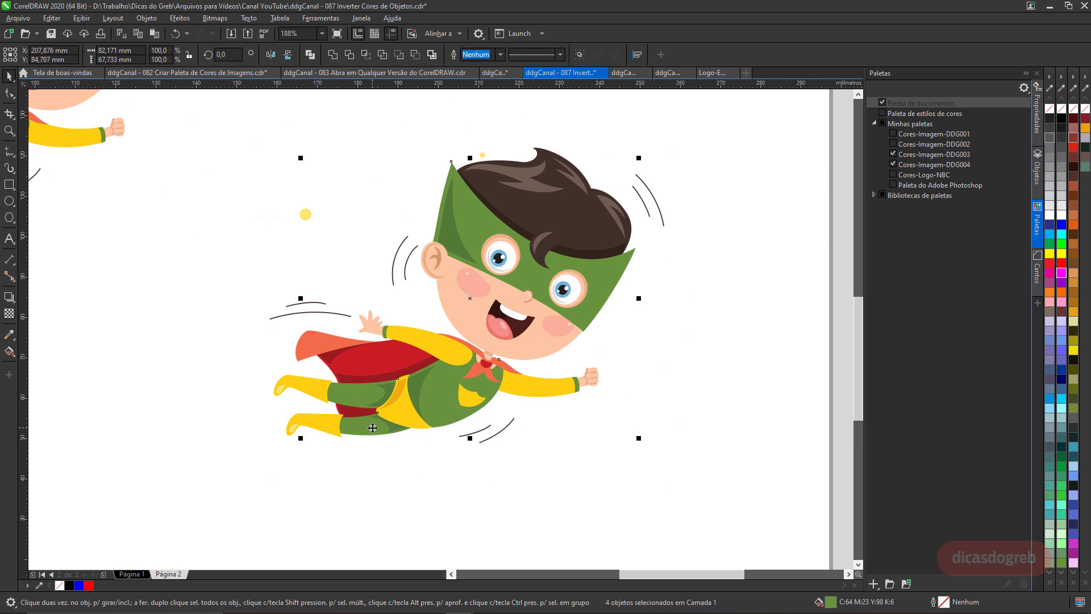
left_click(389, 388, "shift")
left_click(413, 386, "shift")
left_click(398, 429, "shift")
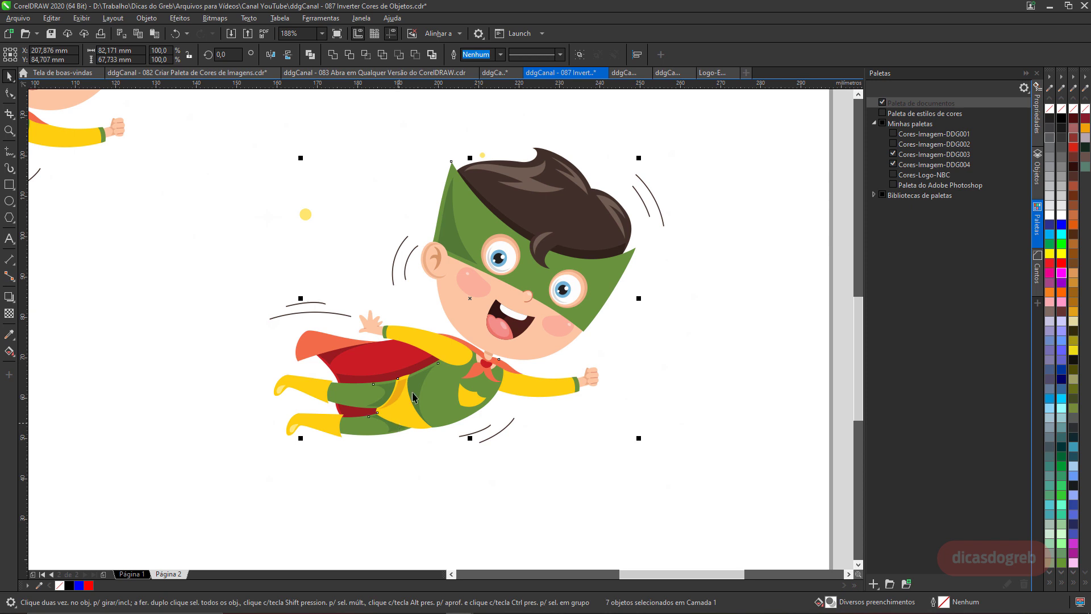
left_click(451, 221, "shift")
Try moving the selected green costume parts off the character to check the selection, and undo the move.
left_click_drag(452, 221, 329, 225)
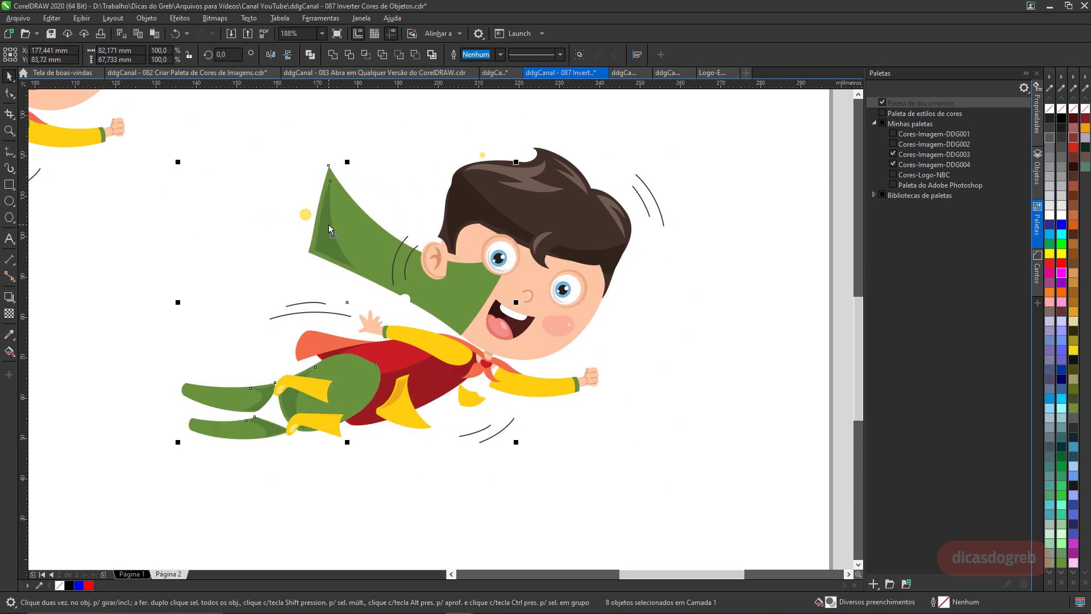
key("ctrl+z")
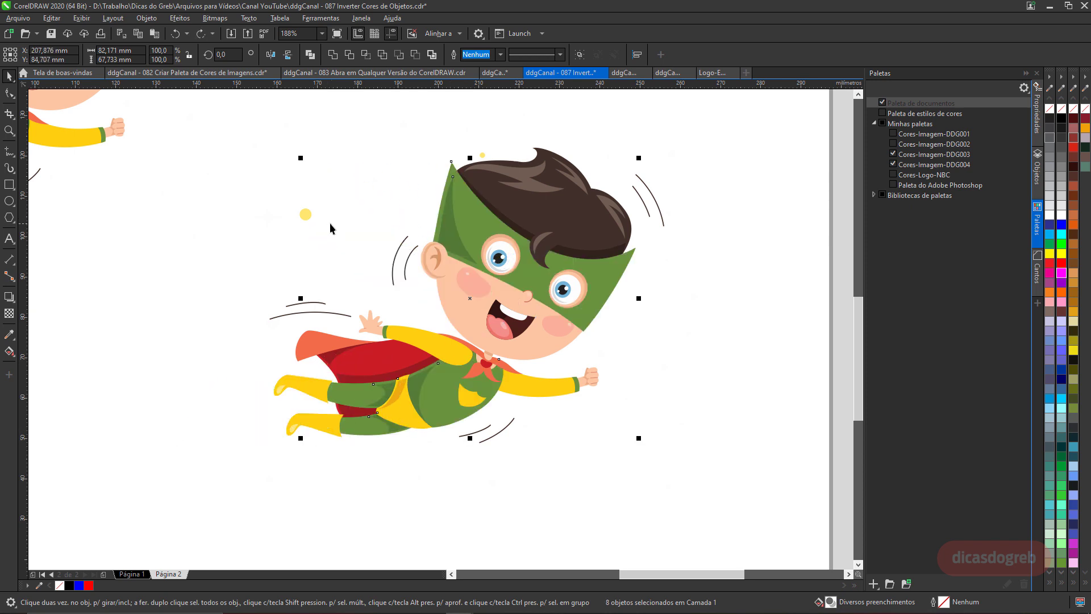
Invert the colours of the selected green costume parts on the copied superhero and deselect them.
left_click(179, 18)
mouse_move(242, 225)
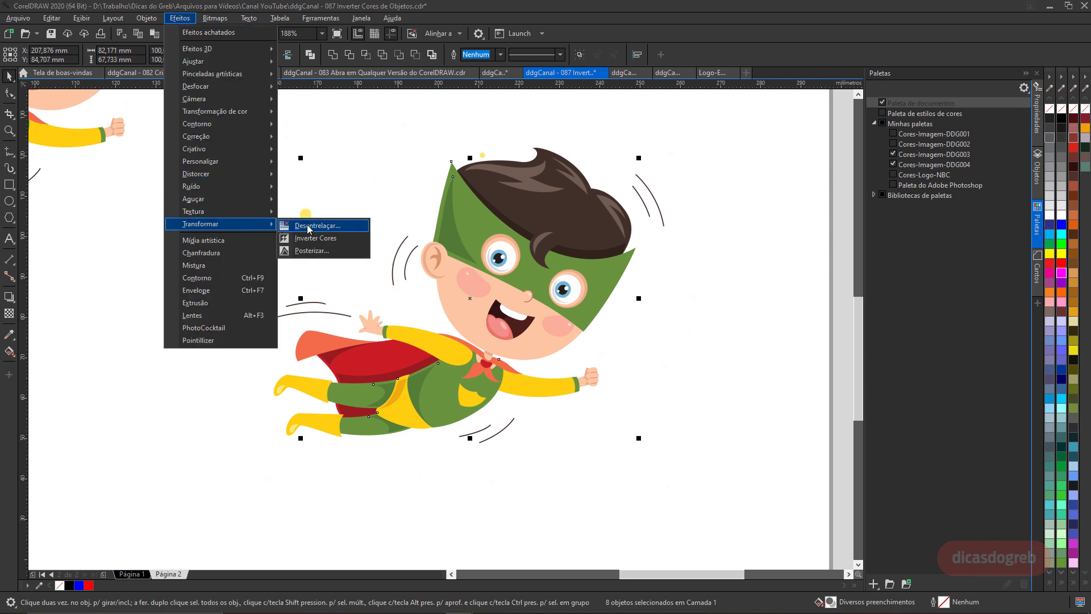
left_click(321, 237)
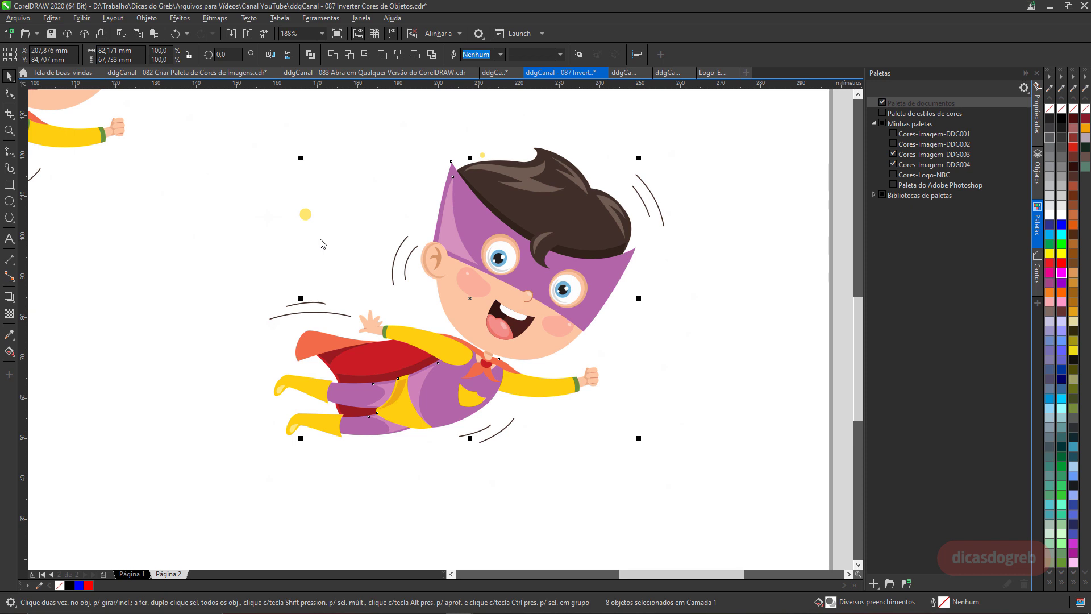
key("F4")
left_click(578, 224)
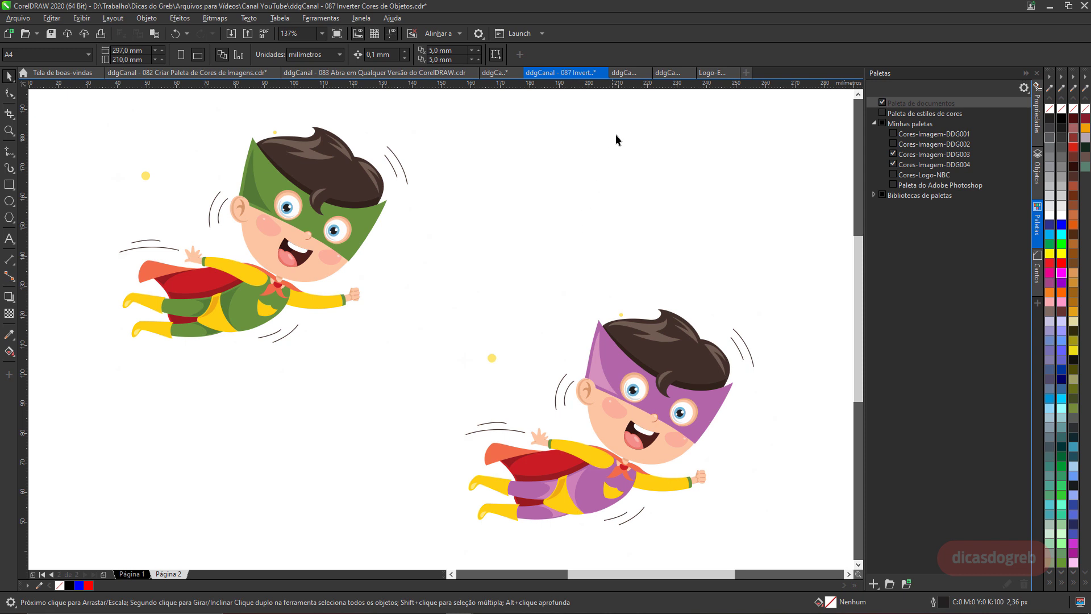
In the ddgCanal - 088 document, move the stepped outline towards the page's top and place a copy directly below it.
left_click(622, 76)
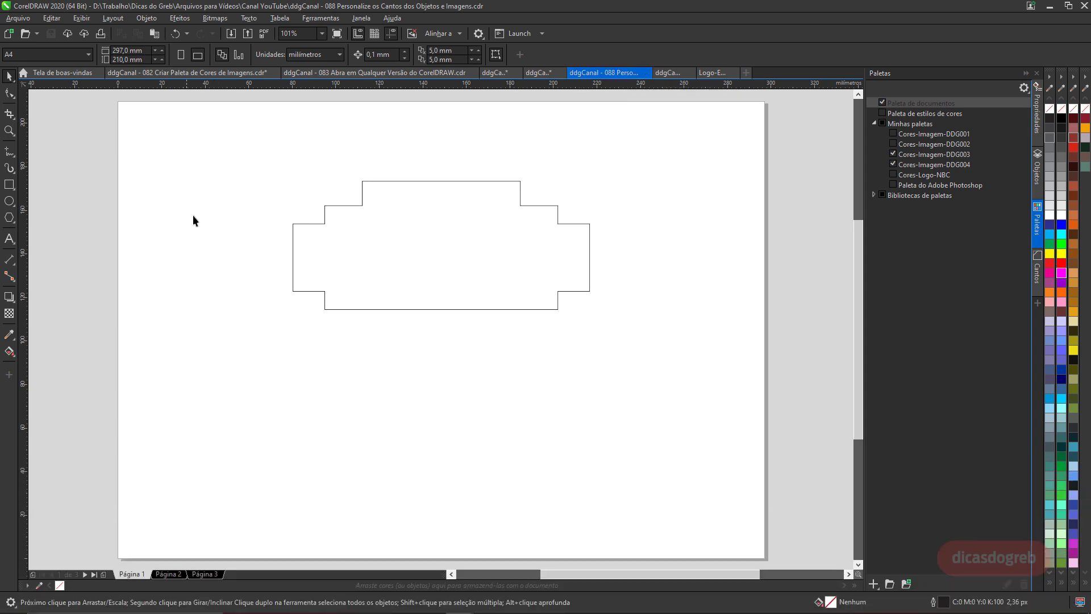
left_click(365, 233)
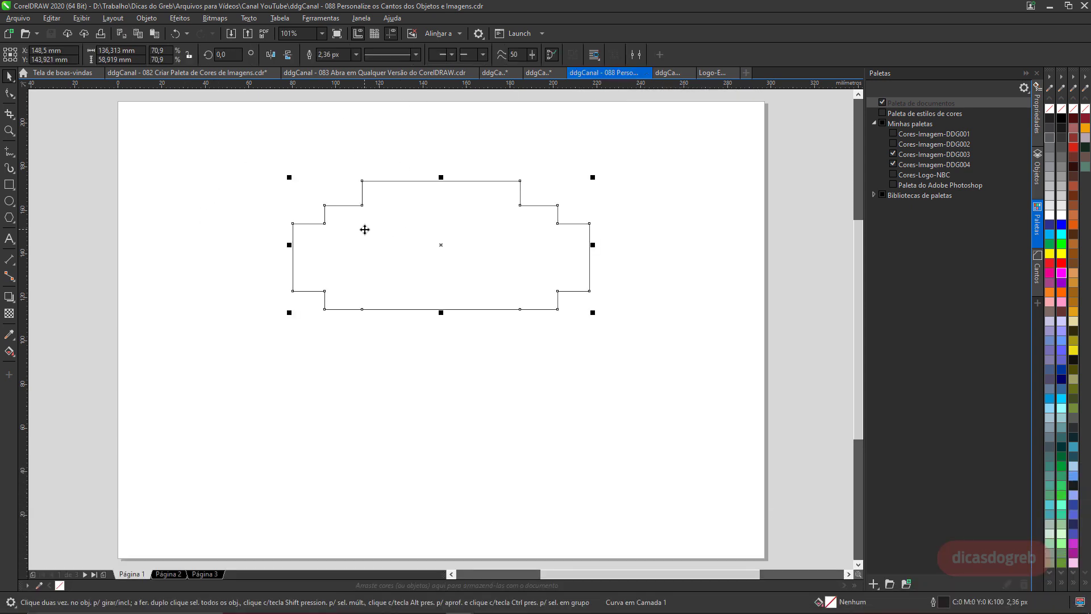
left_click_drag(363, 229, 411, 314)
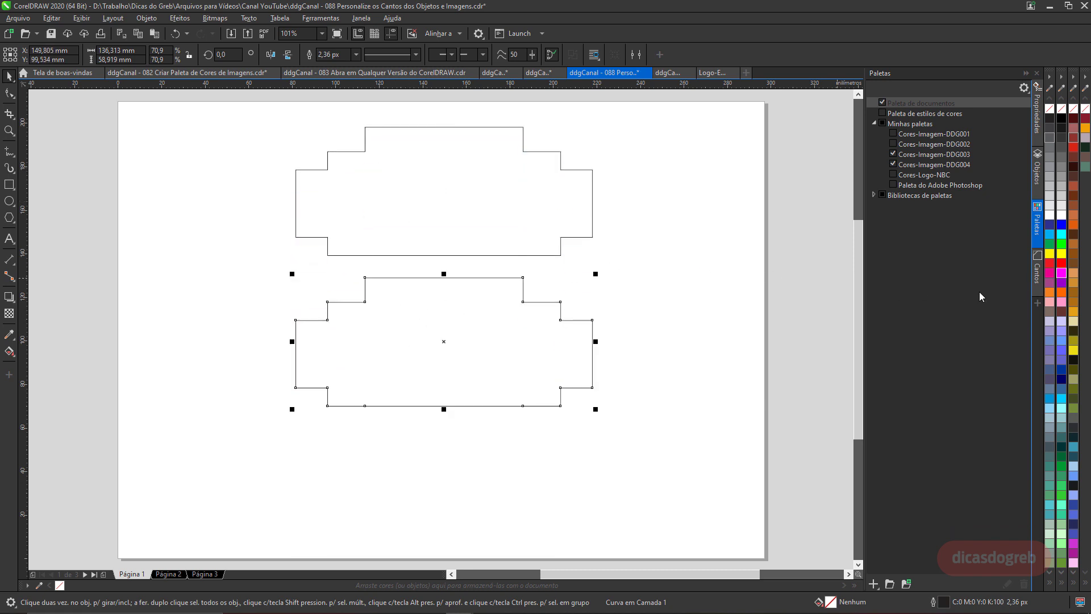
Round all corners of the copied stepped outline with a 4 mm fillet.
left_click(1037, 275)
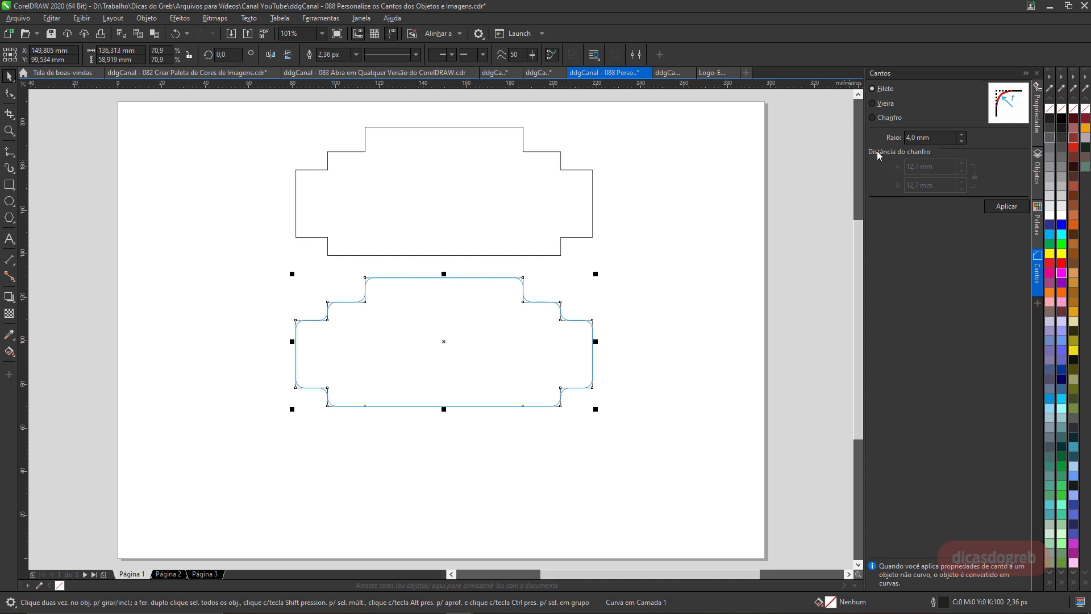
left_click(1006, 206)
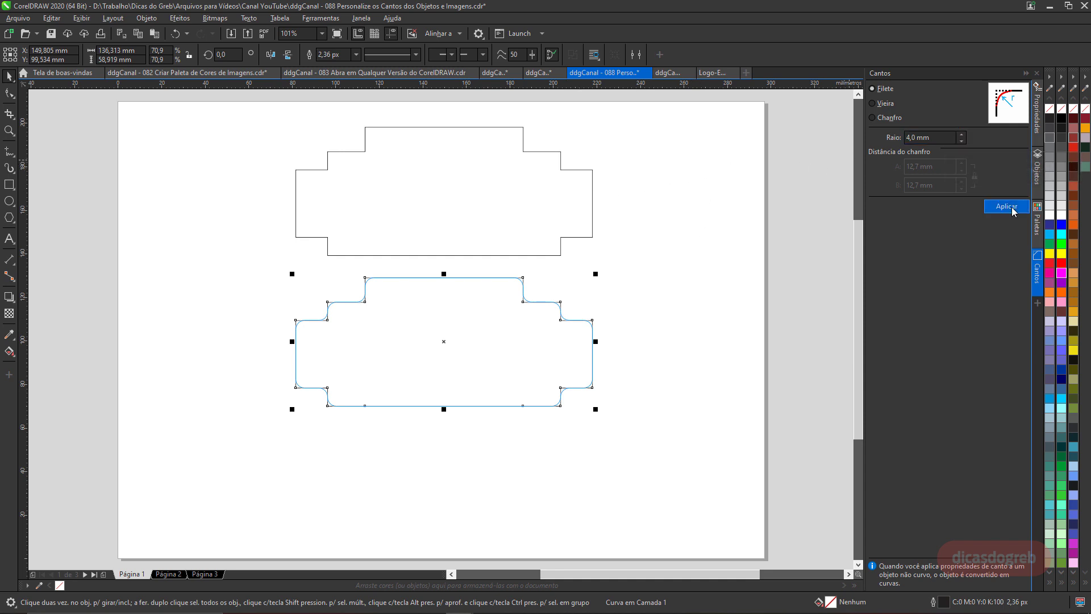
left_click(701, 319)
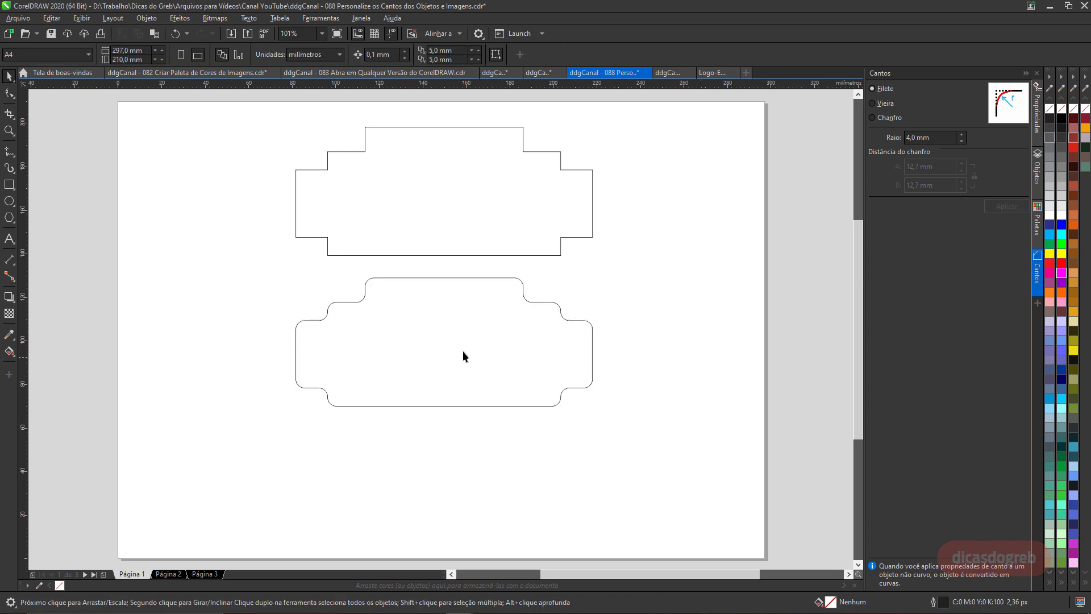
Place another copy of the sharp-cornered outline below the filleted one and scallop its corners with a 4 mm radius.
left_click(460, 243)
left_click_drag(460, 163, 442, 460)
left_click(886, 104)
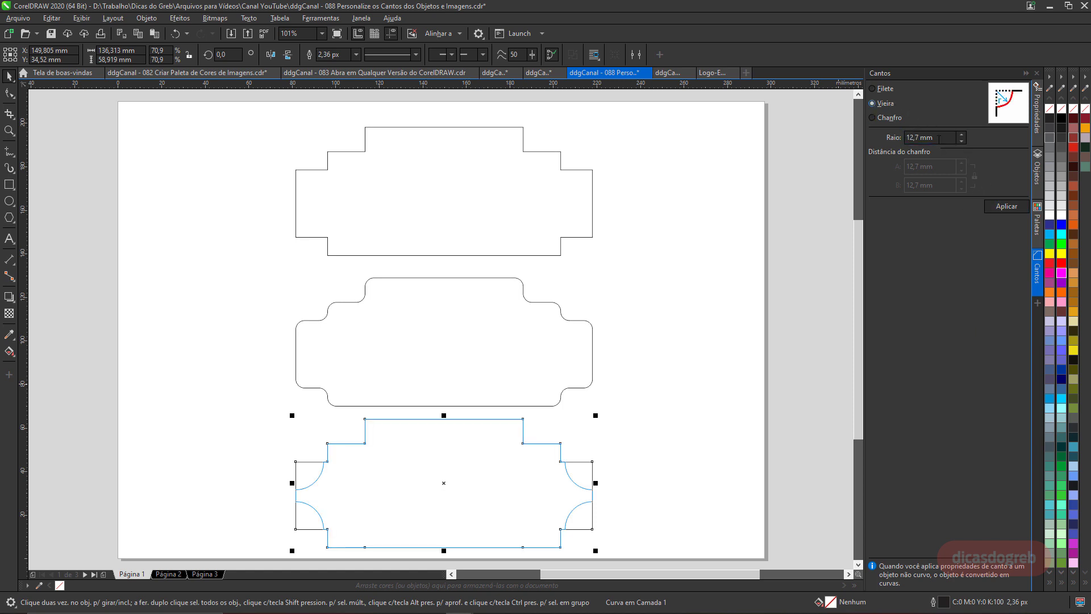
left_click_drag(939, 139, 860, 160)
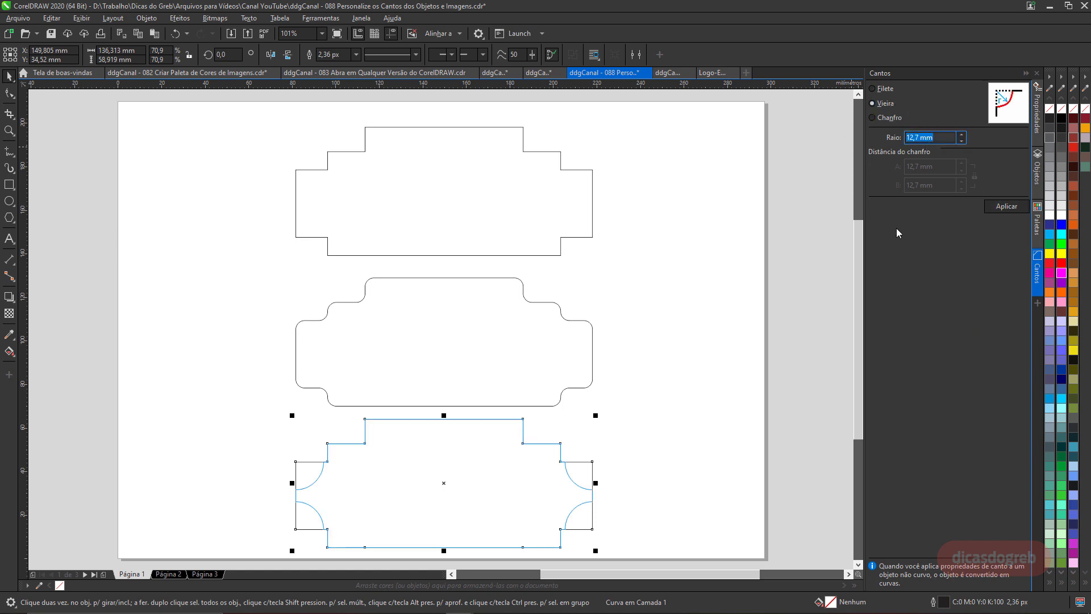
type("4")
left_click(1006, 206)
left_click(1007, 207)
left_click(444, 511)
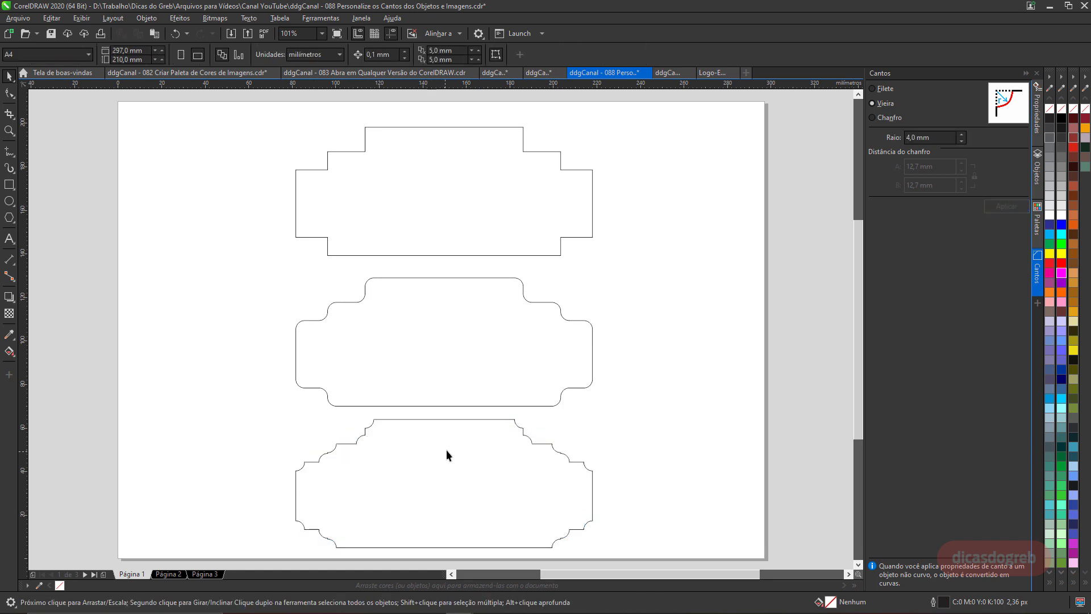
On Página 2, move the "ddg" text up, place a copy below it and convert the copy to curves.
left_click(399, 190)
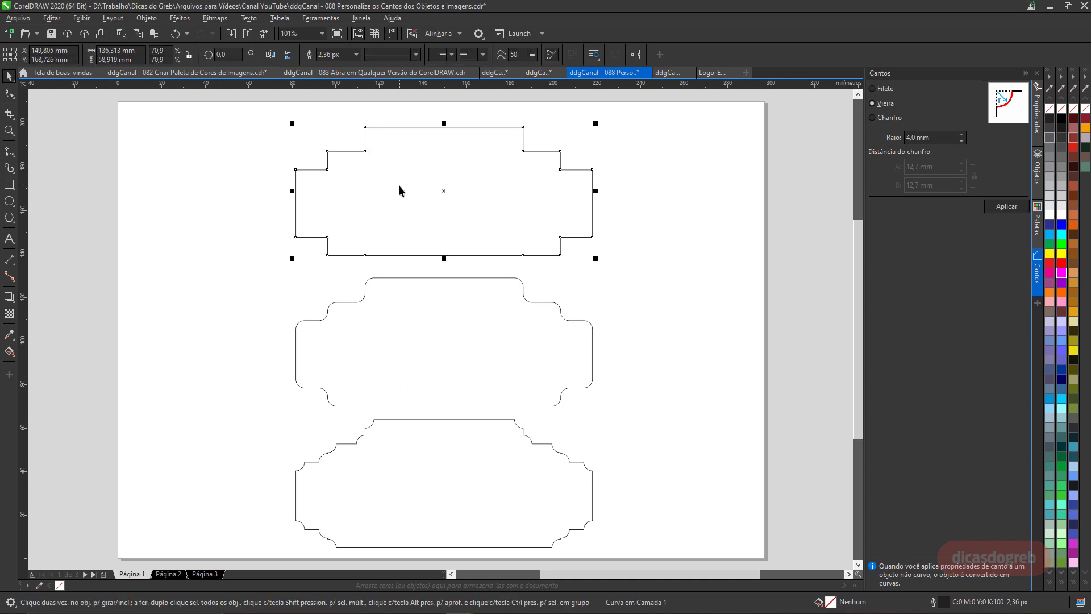
left_click(175, 578)
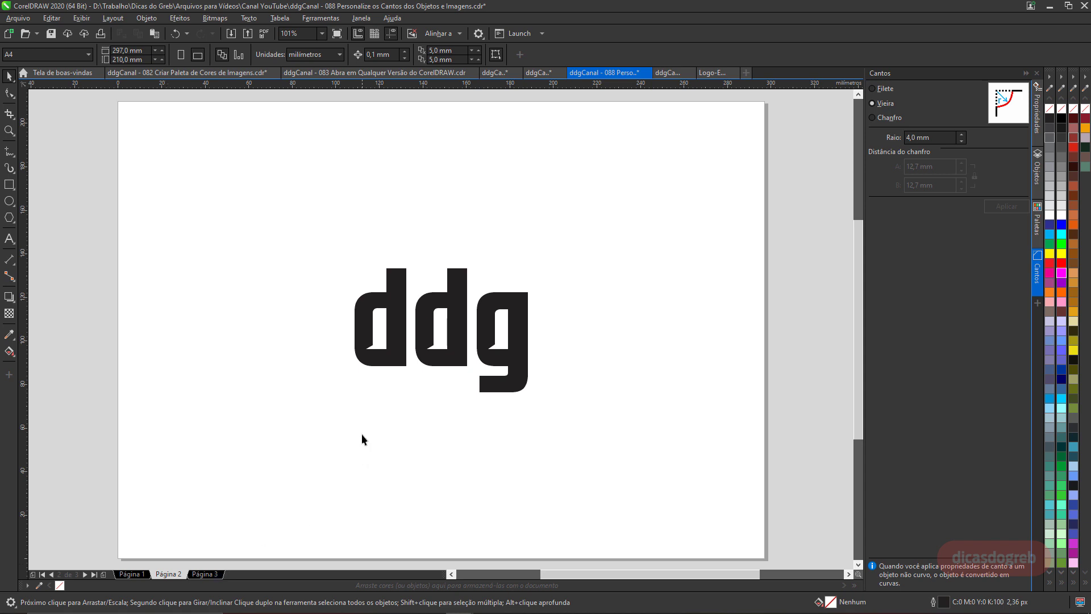
left_click(394, 313)
left_click_drag(393, 313, 384, 338)
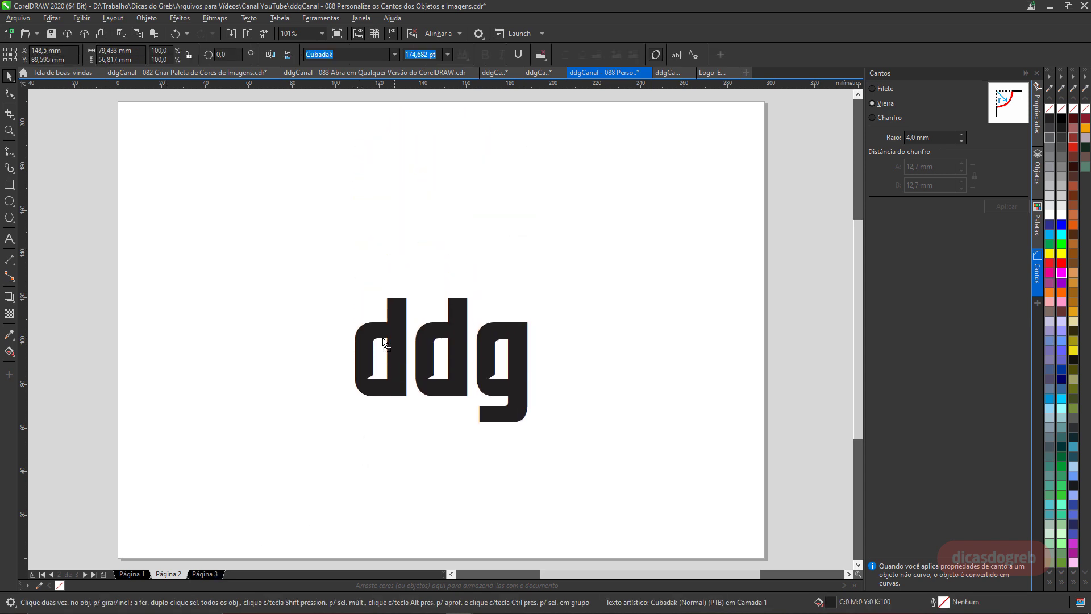
right_click(383, 338)
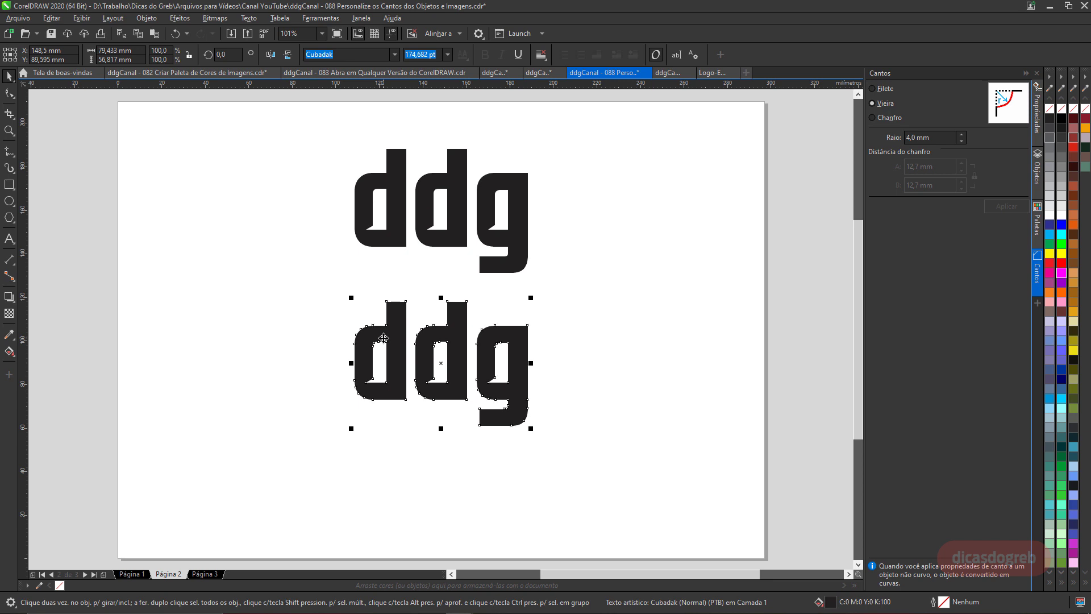
key("ctrl+q")
Place one copy of the curve-converted "ddg" on each side of it, forming a row of three.
left_click_drag(384, 336, 188, 338)
right_click(188, 338)
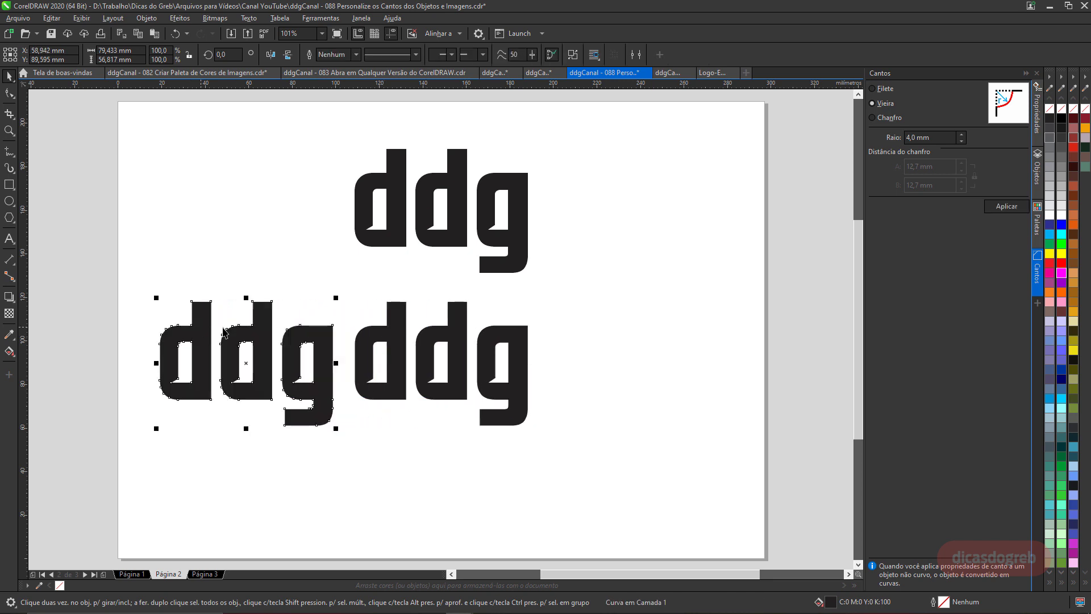
left_click_drag(394, 343, 588, 353)
right_click(588, 354)
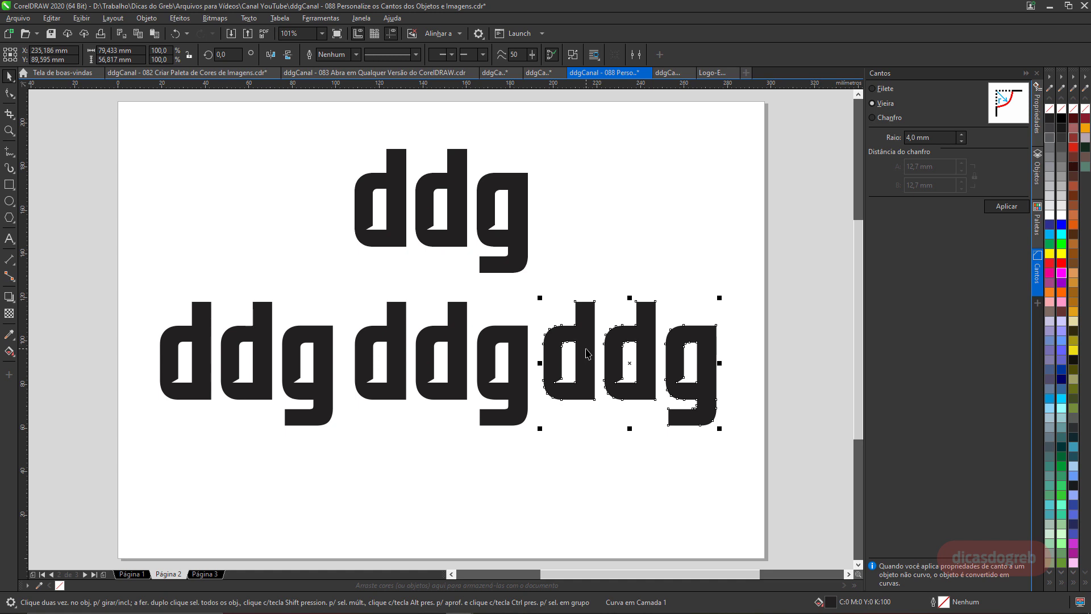
Try scalloping the corners of the rightmost "ddg" copy with a 4 mm radius, and undo it.
left_click(1006, 206)
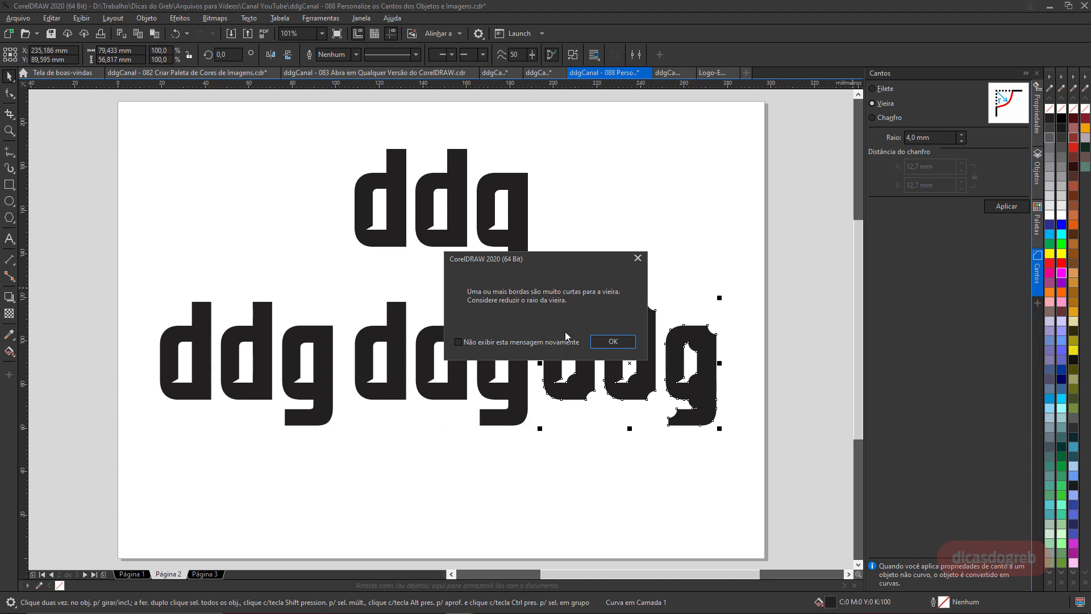
left_click(606, 344)
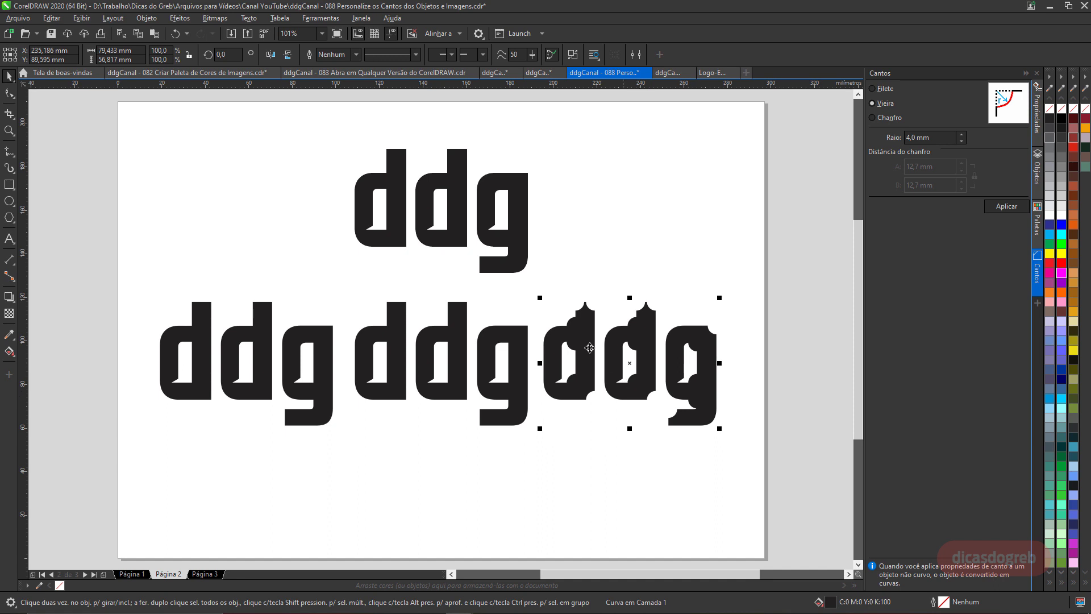
left_click(175, 34)
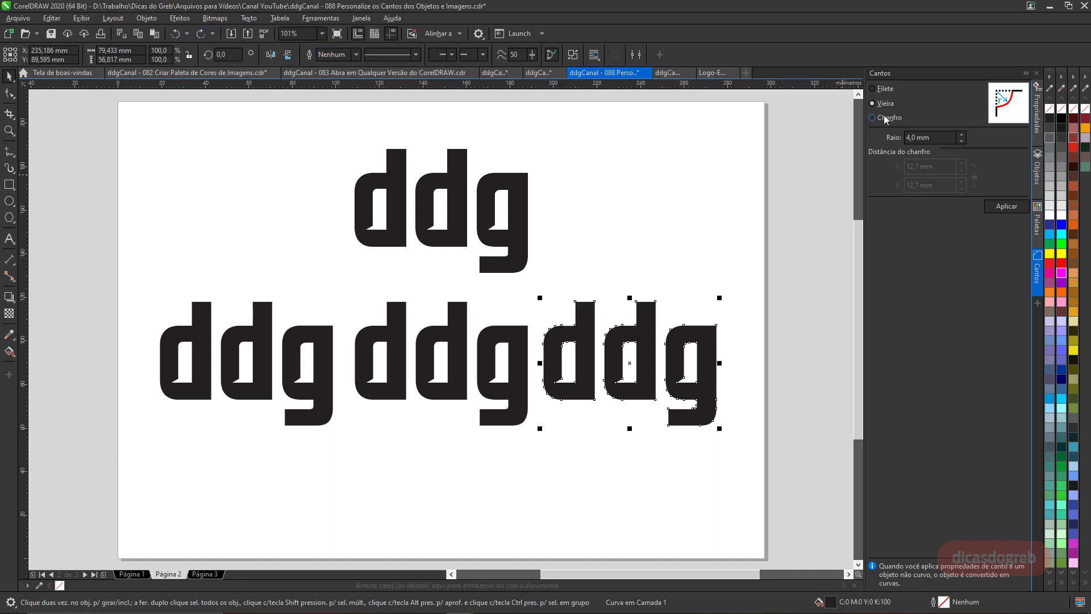
Scallop the corners of the rightmost "ddg" copy with a 2 mm radius.
left_click_drag(945, 137, 881, 137)
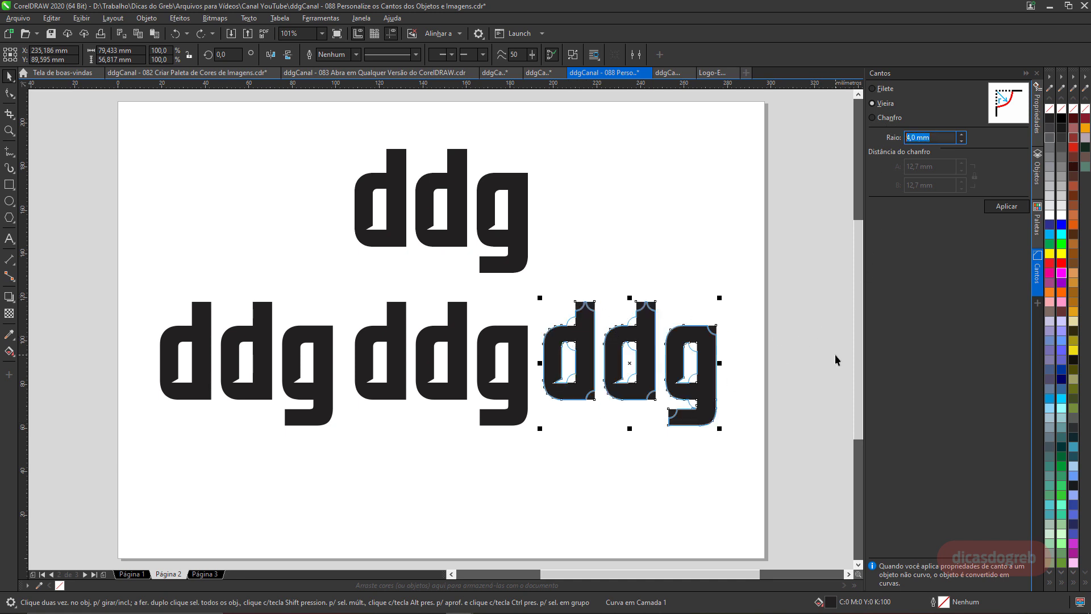
type("2")
left_click(1005, 208)
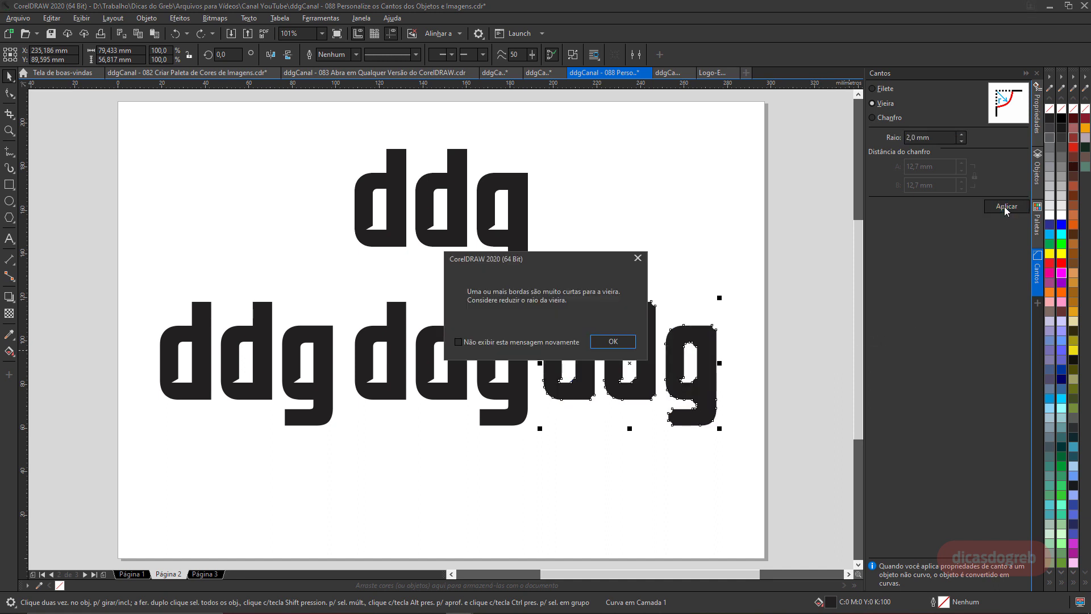
left_click(625, 349)
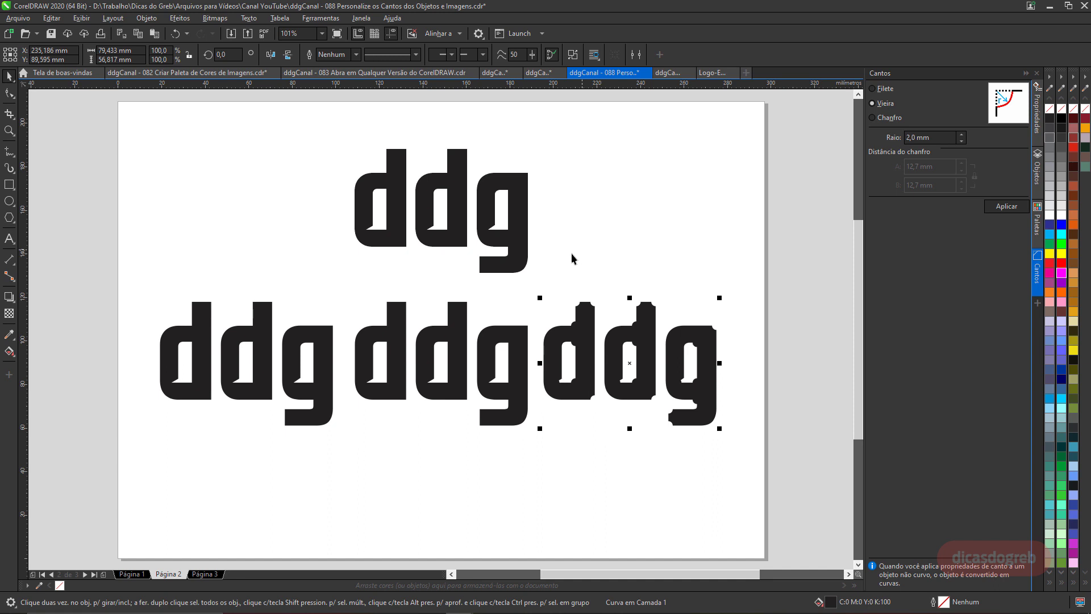
Round the corners of the middle "ddg" in the lower row with a 1 mm fillet.
left_click(460, 314)
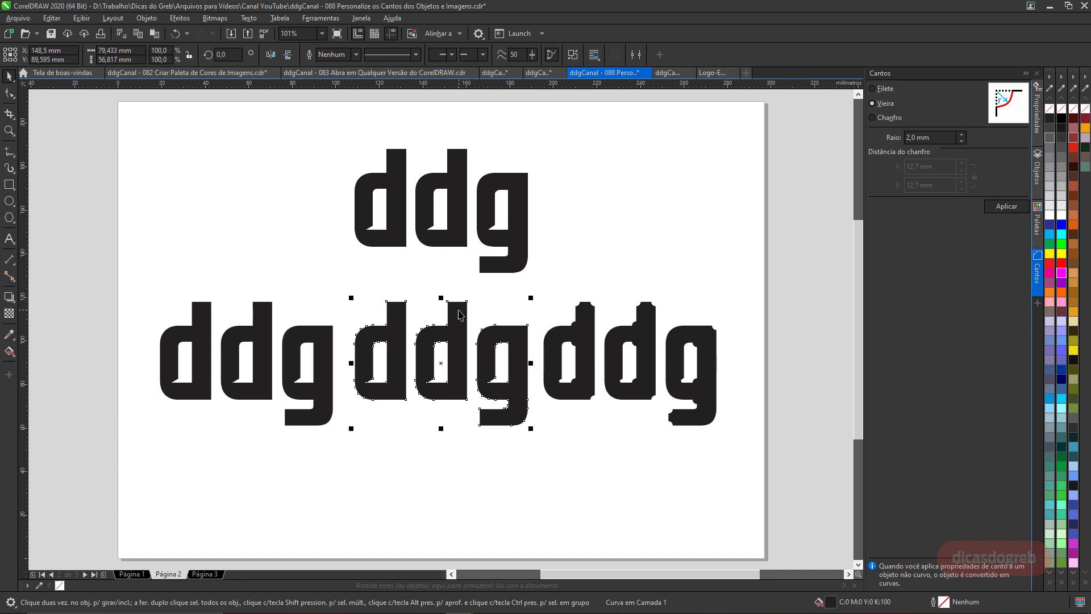
left_click(887, 89)
left_click_drag(940, 137, 903, 137)
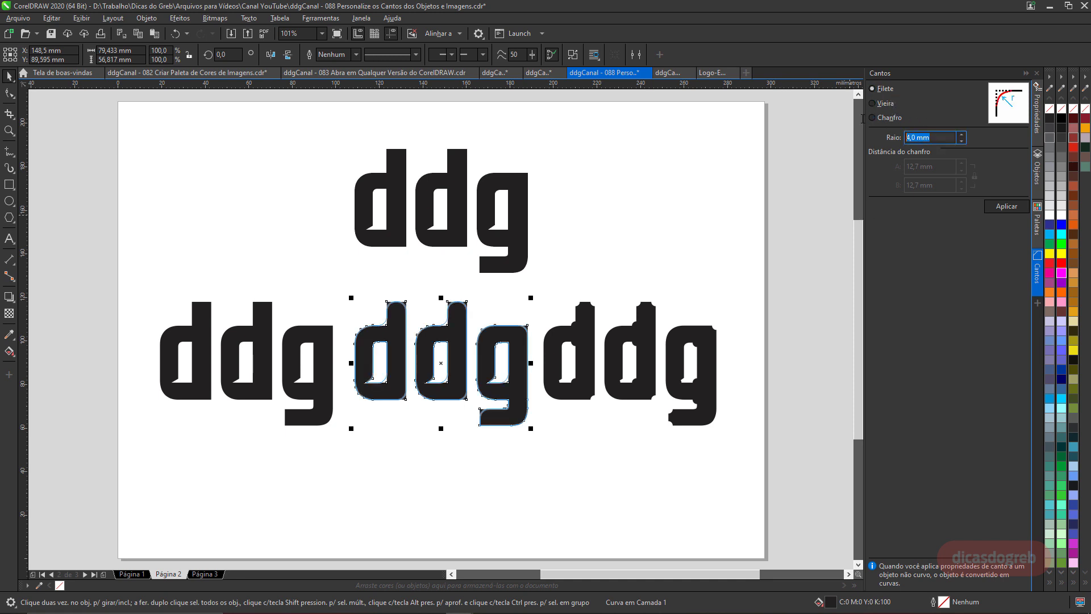
type("1")
left_click(994, 210)
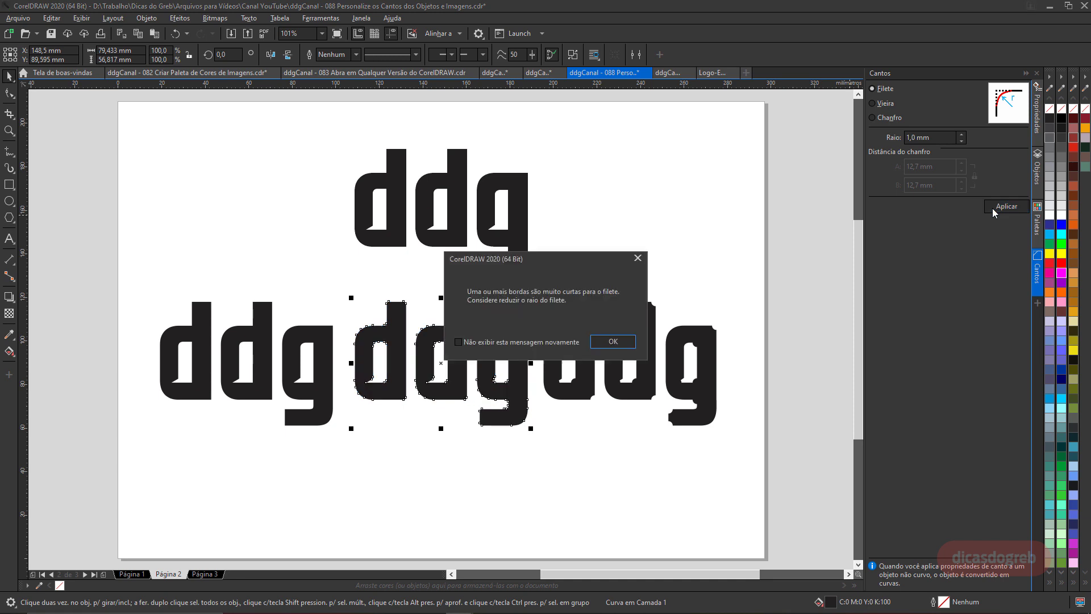
left_click(612, 341)
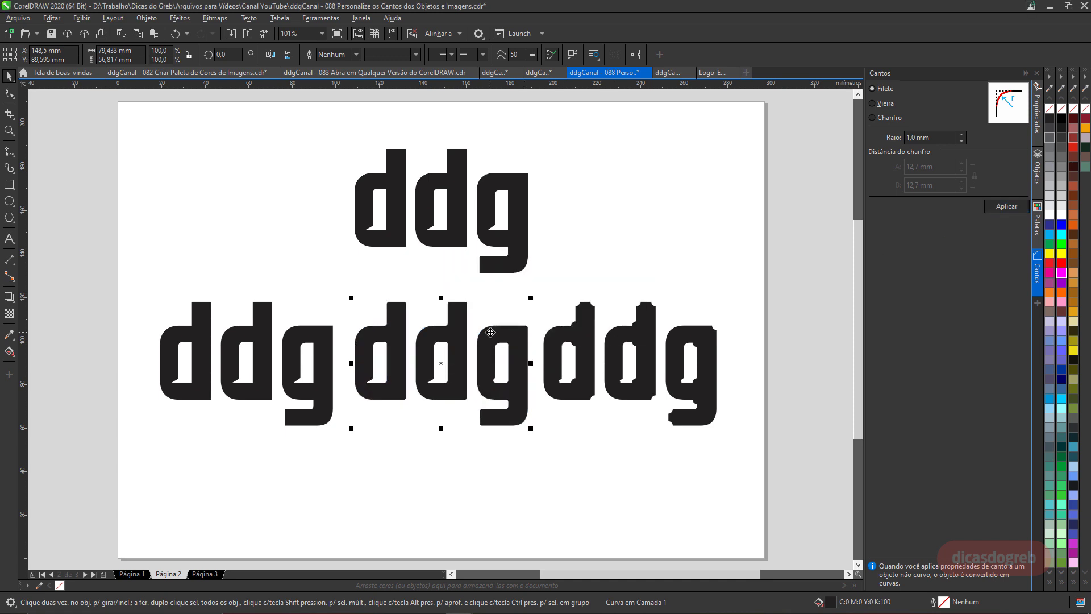
Chamfer the corners of the leftmost "ddg" copy with a chamfer distance of 1 mm.
key("shift+F2")
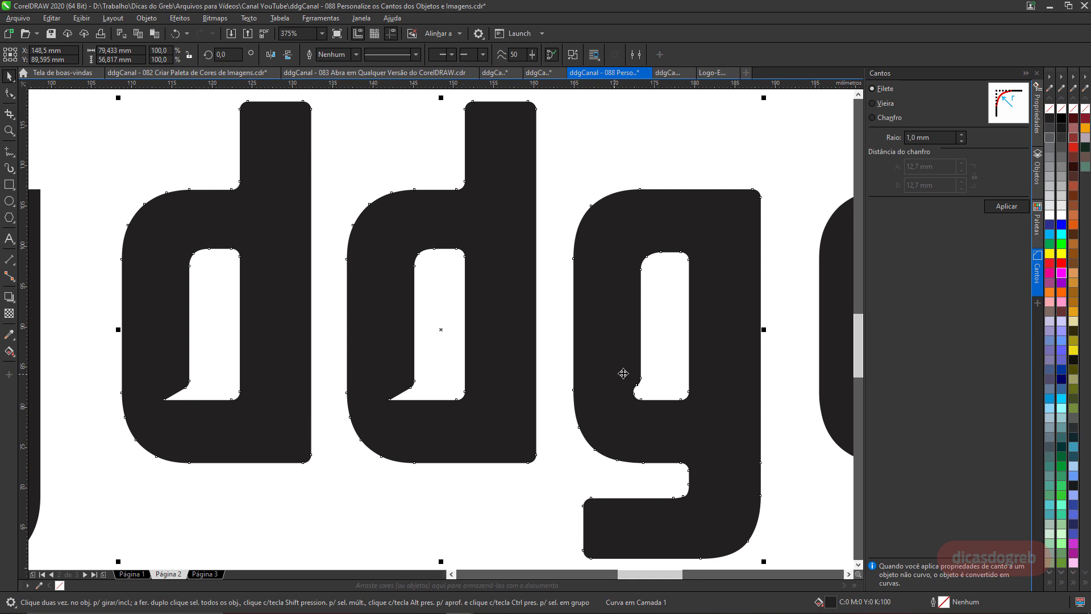
scroll(671, 378, "down", 3)
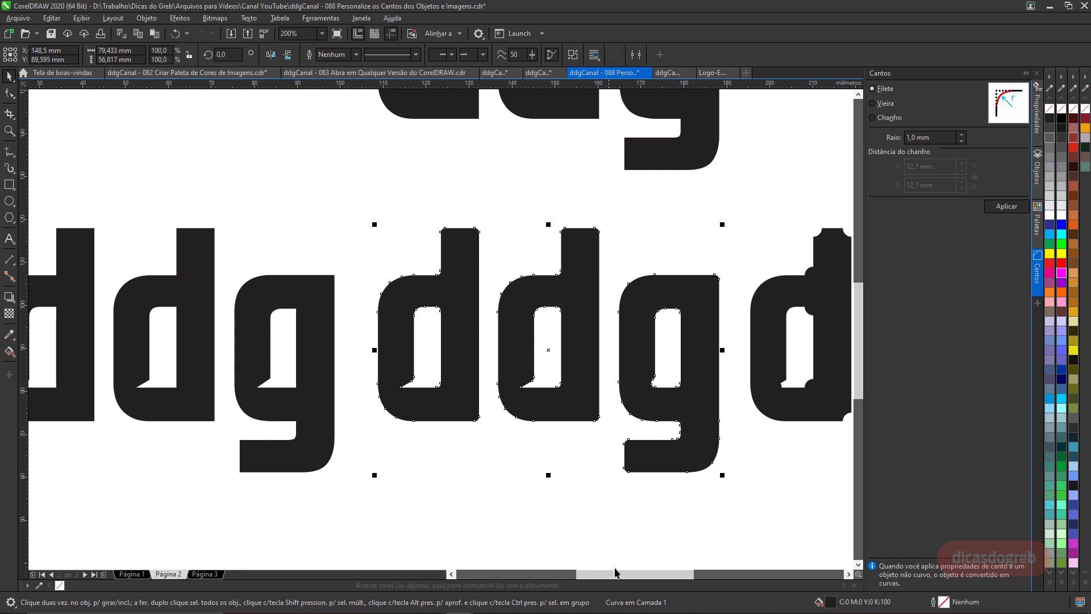
left_click_drag(617, 573, 576, 556)
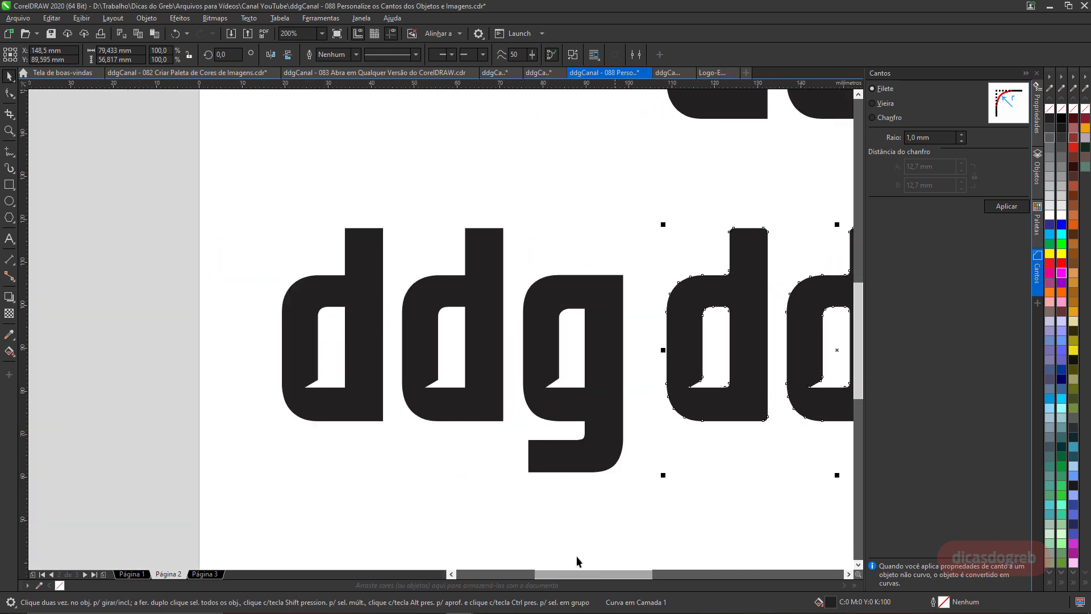
left_click(478, 349)
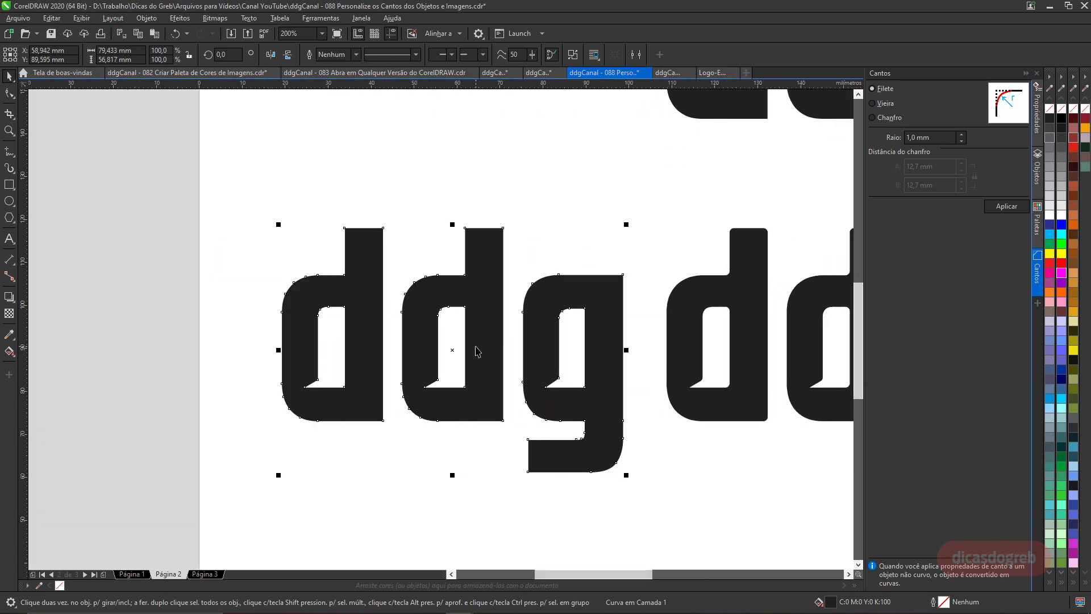
left_click(889, 117)
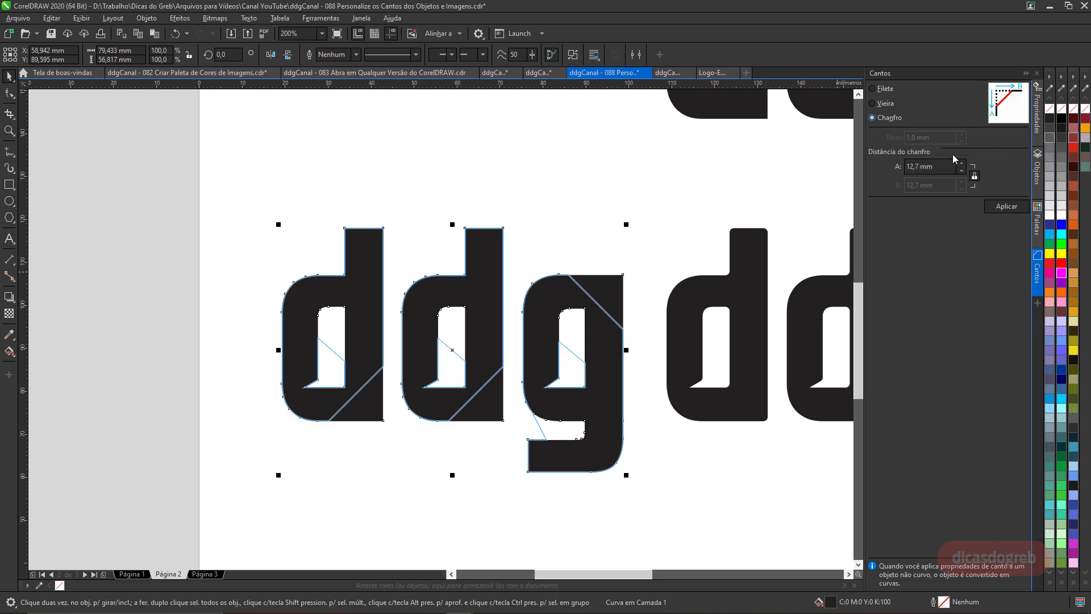
left_click(932, 166)
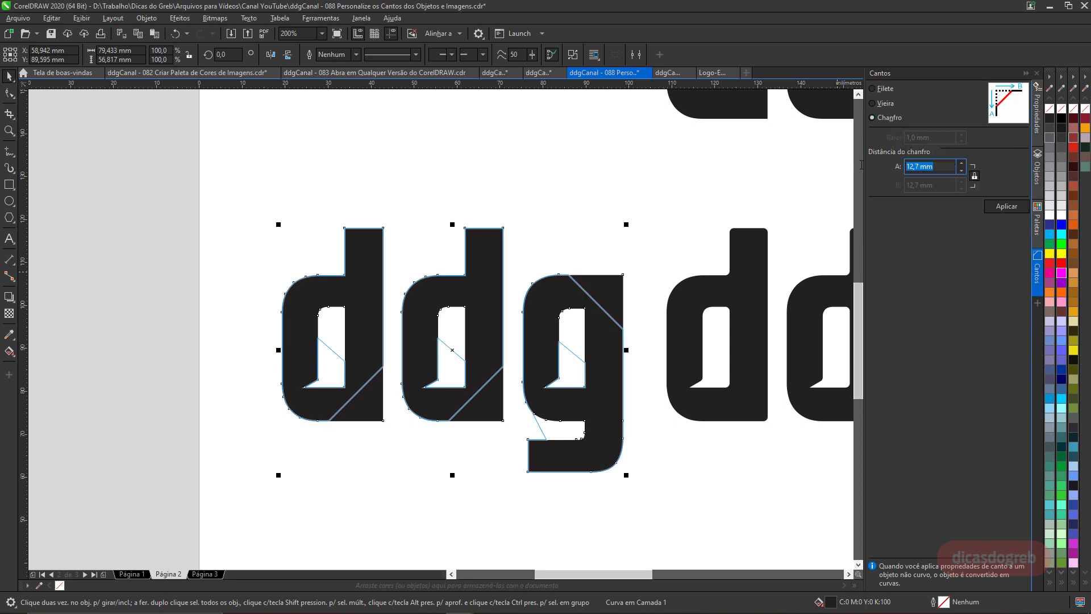
type("1")
left_click(1007, 206)
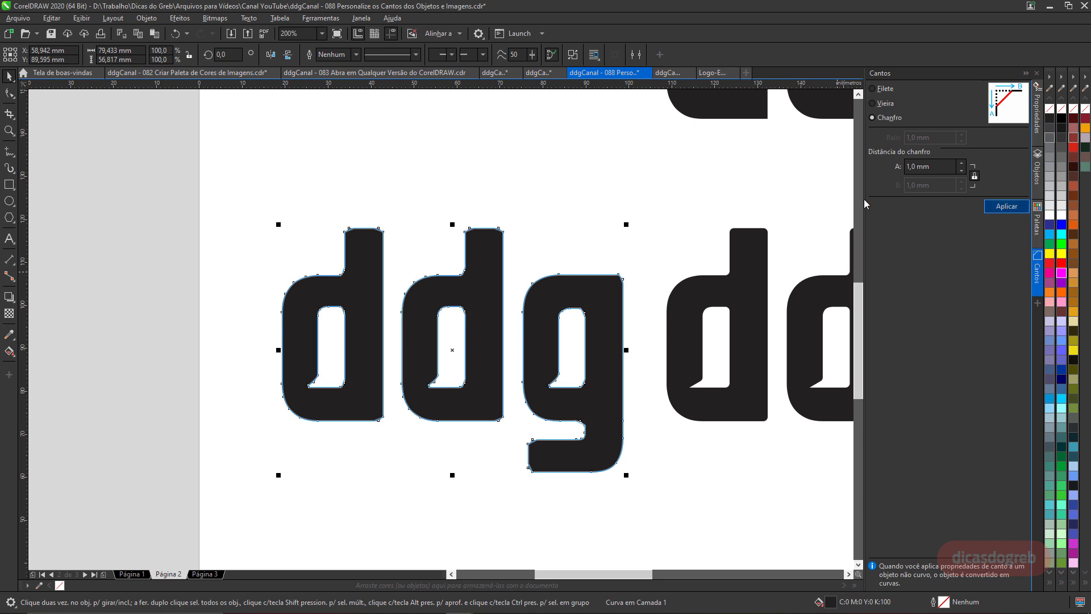
Place a copy of the original "ddg" text below the leftmost "ddg" of the lower row.
left_click(522, 233)
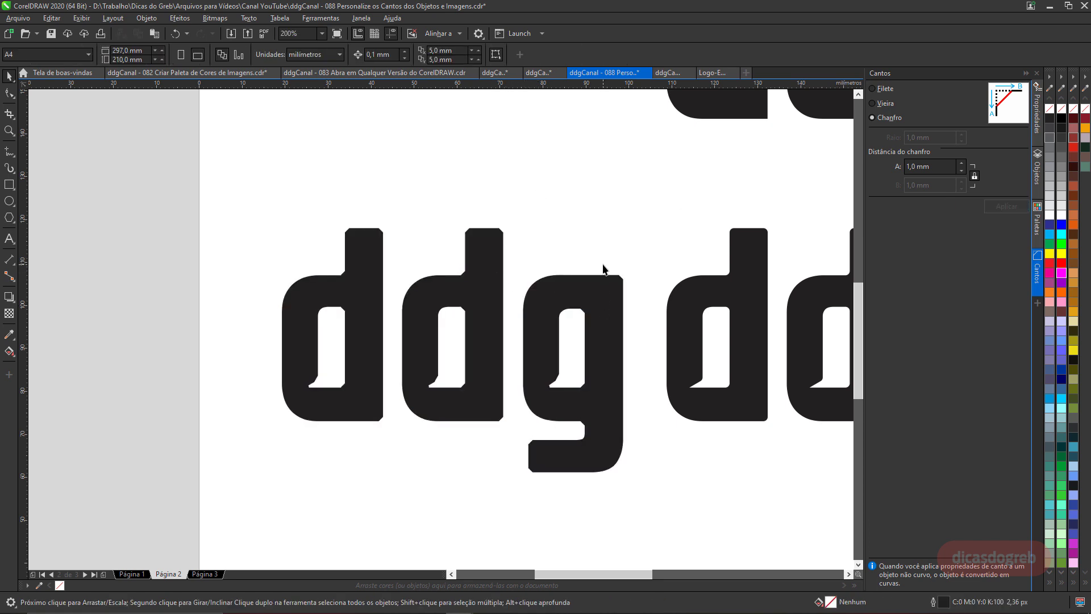
scroll(661, 187, "down", 2)
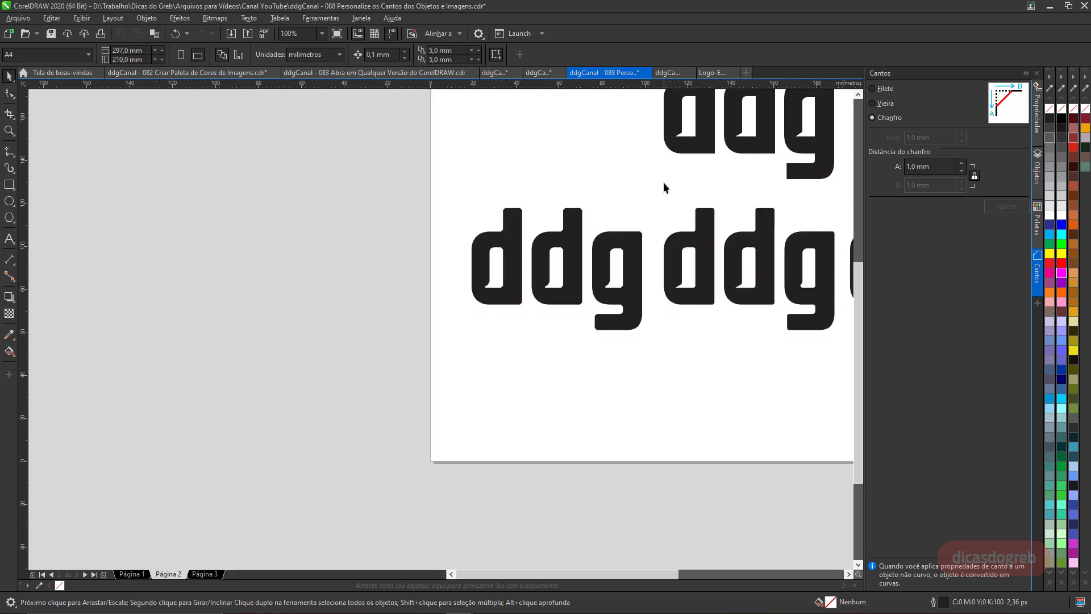
left_click(658, 153)
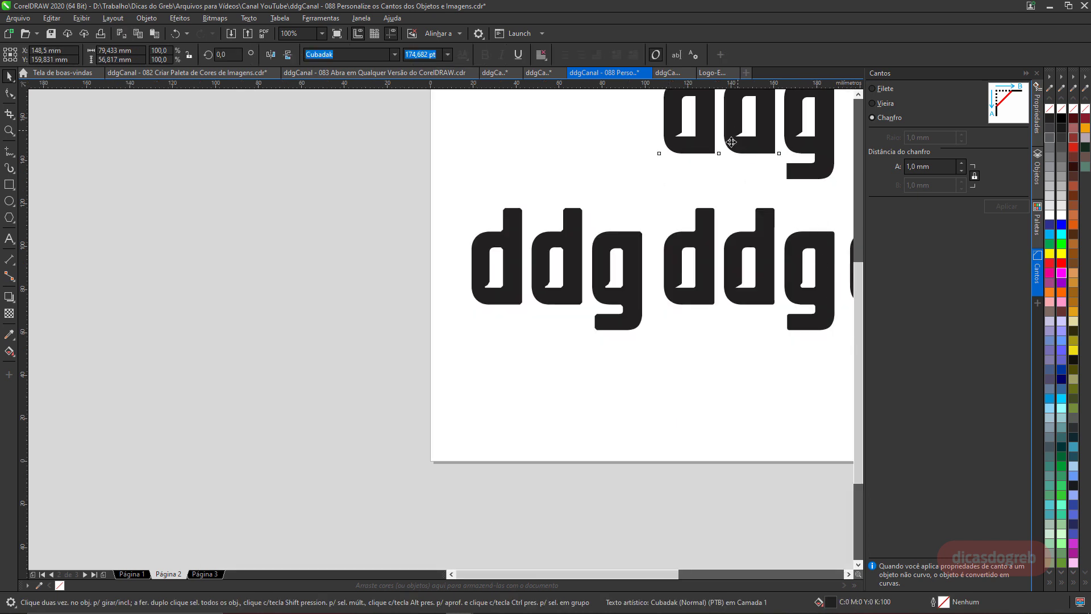
left_click_drag(725, 144, 530, 408)
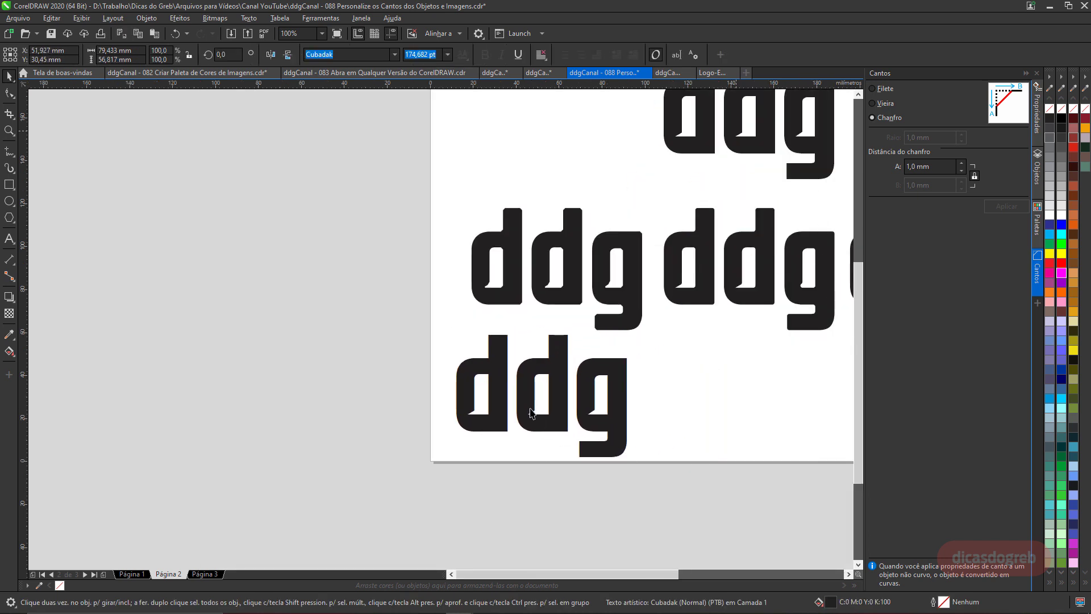
key("shift+F2")
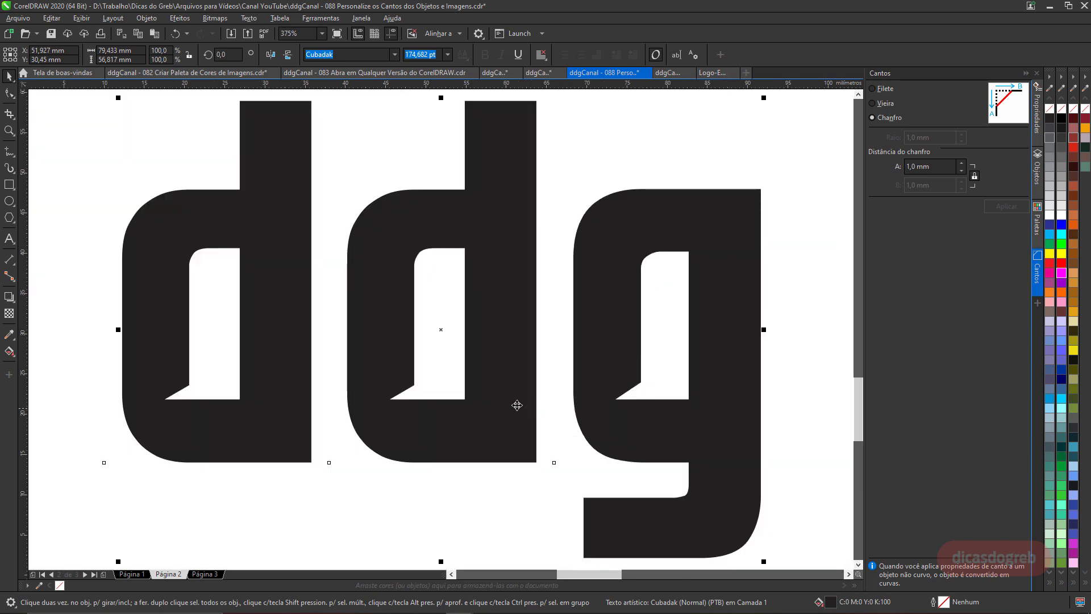
Convert the new "ddg" copy to curves and round only its square outer corners on the stems, bases and g tail with a 2 mm fillet.
left_click(885, 89)
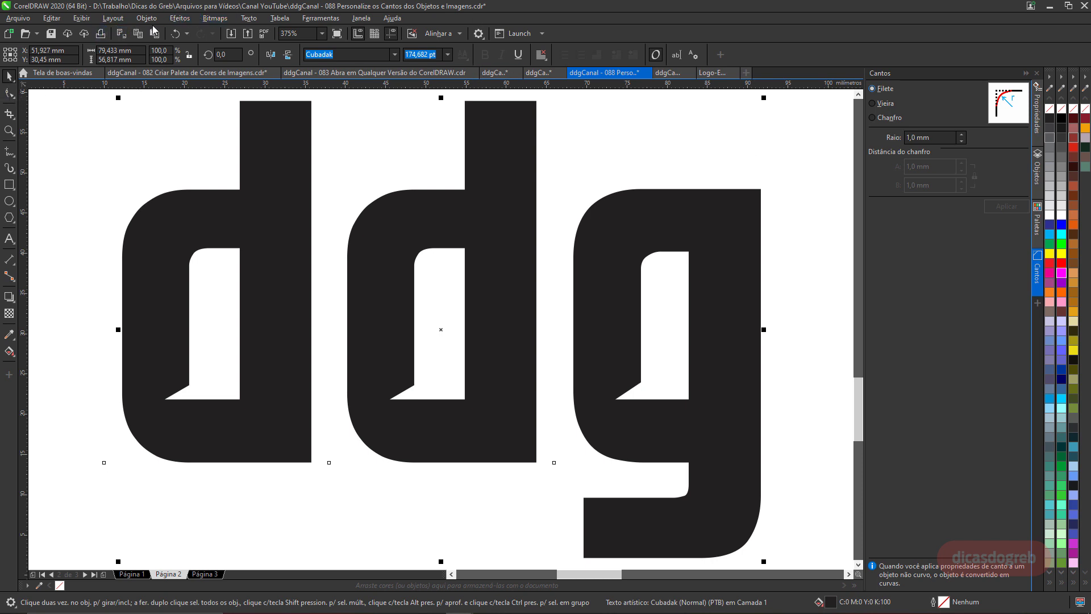
key("ctrl+q")
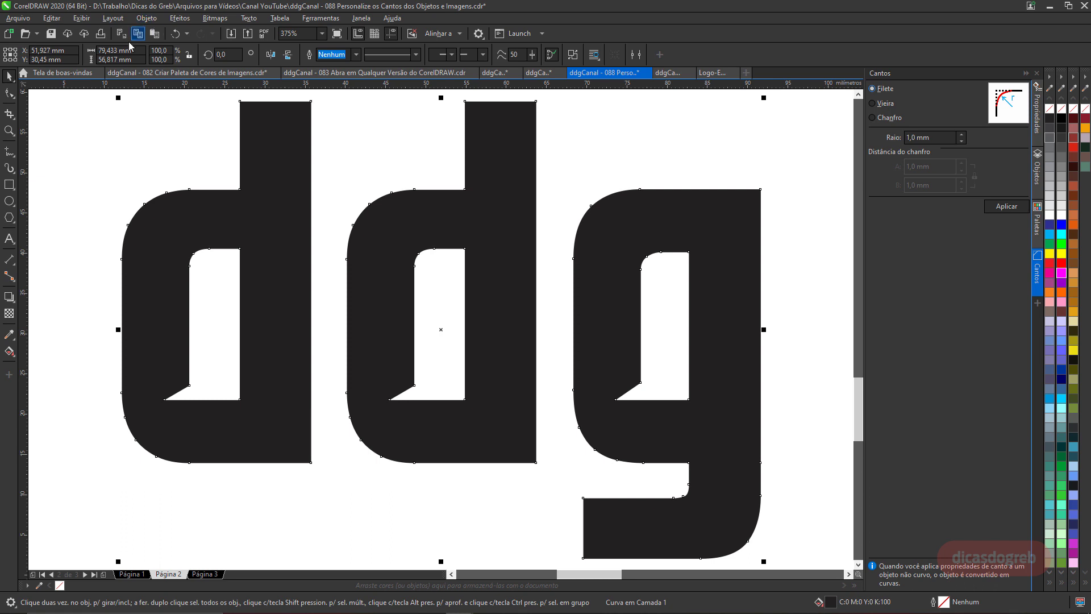
left_click(10, 93)
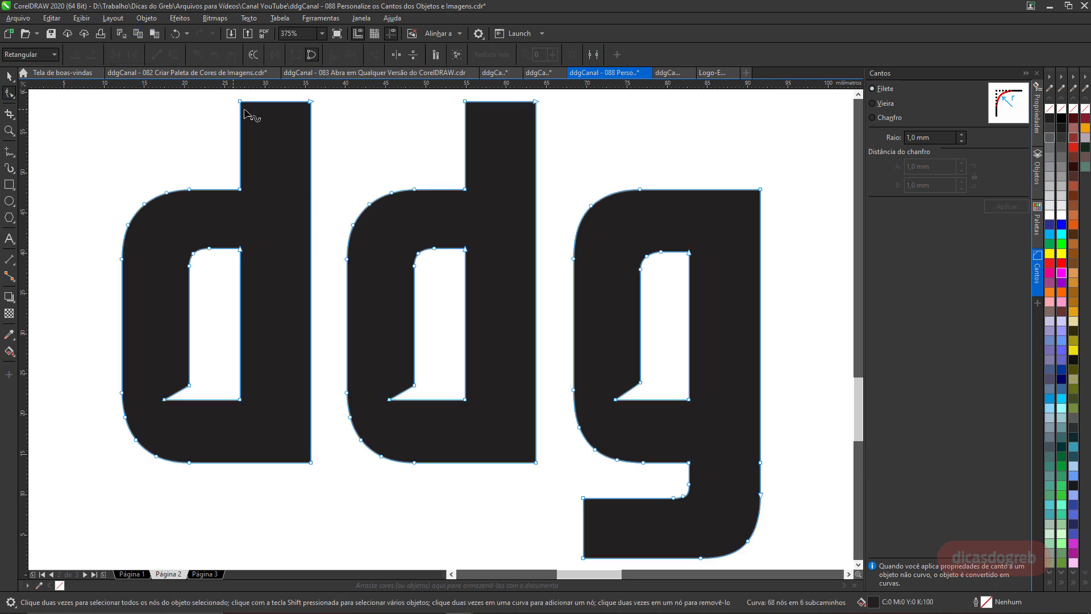
left_click_drag(226, 97, 588, 130)
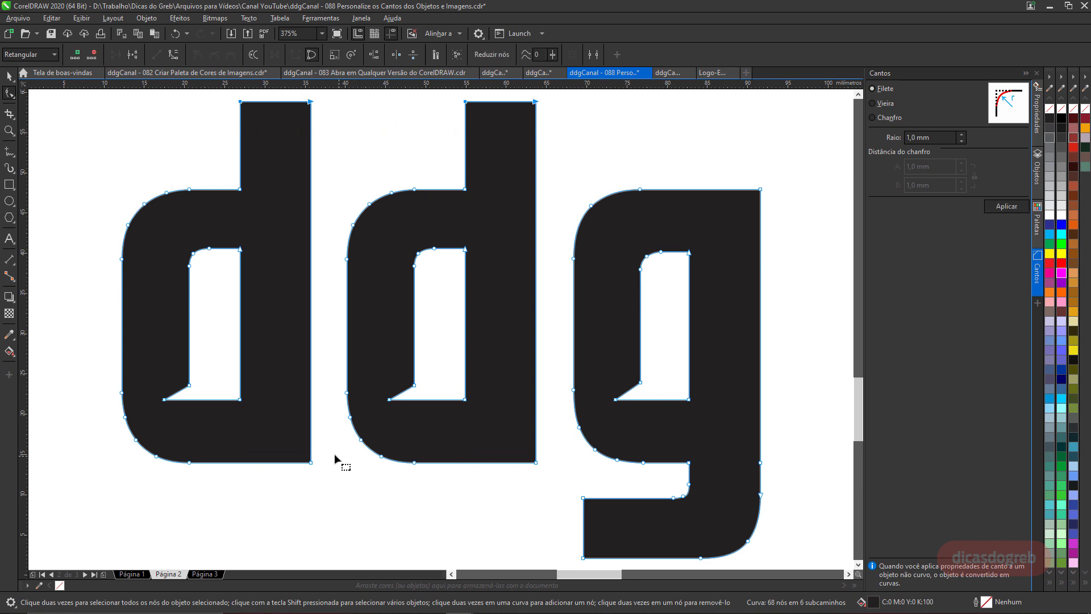
left_click_drag(322, 480, 292, 442)
left_click_drag(548, 479, 523, 439)
left_click_drag(575, 484, 601, 526)
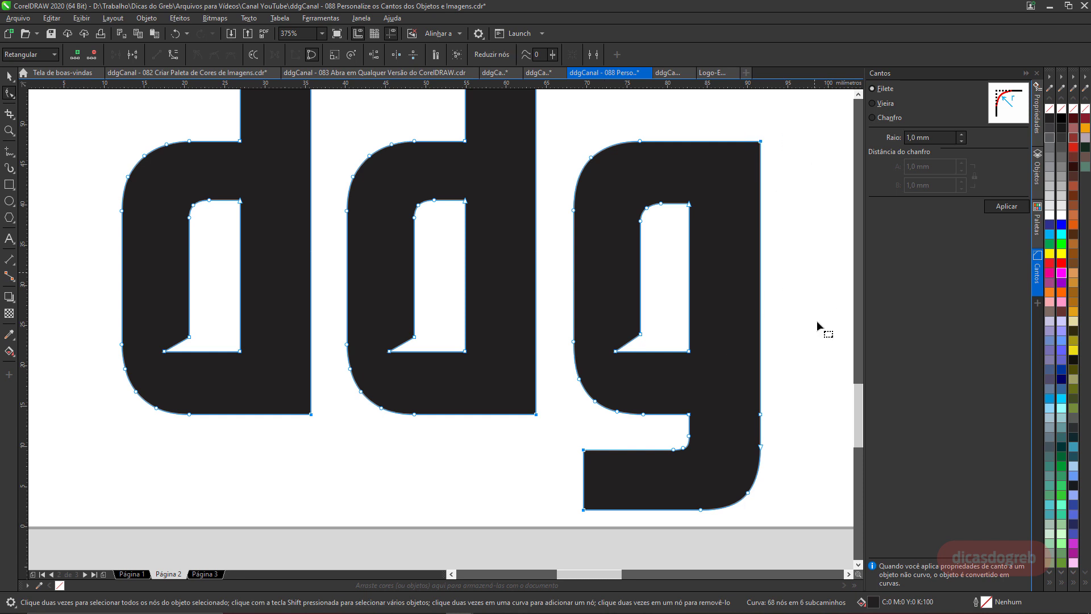
mouse_move(856, 401)
left_mouse_down()
mouse_move(857, 383)
mouse_move(859, 397)
left_mouse_up()
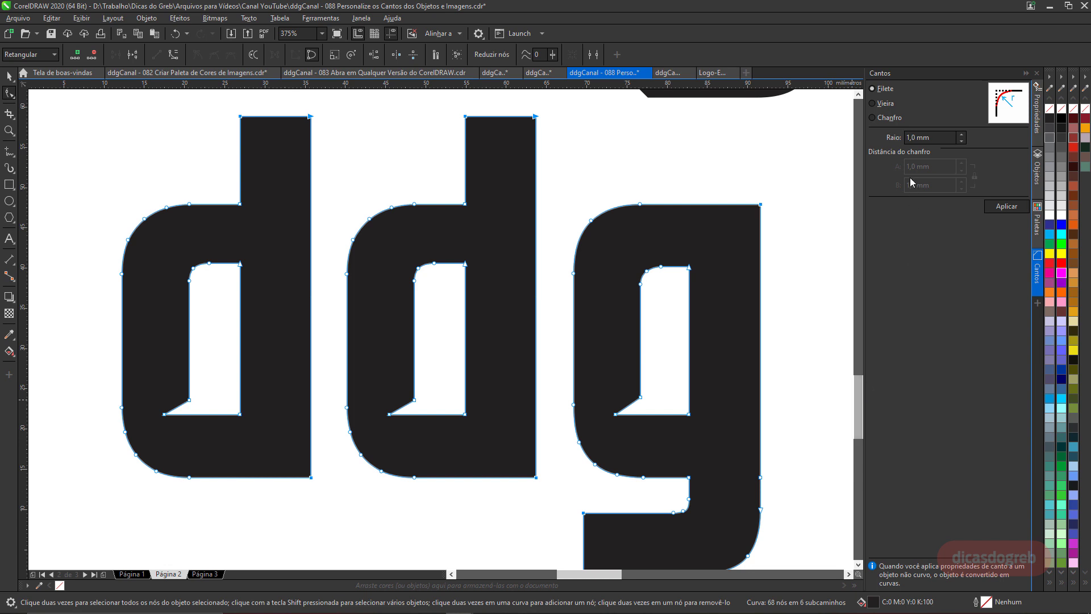
left_click_drag(943, 139, 876, 140)
type("2")
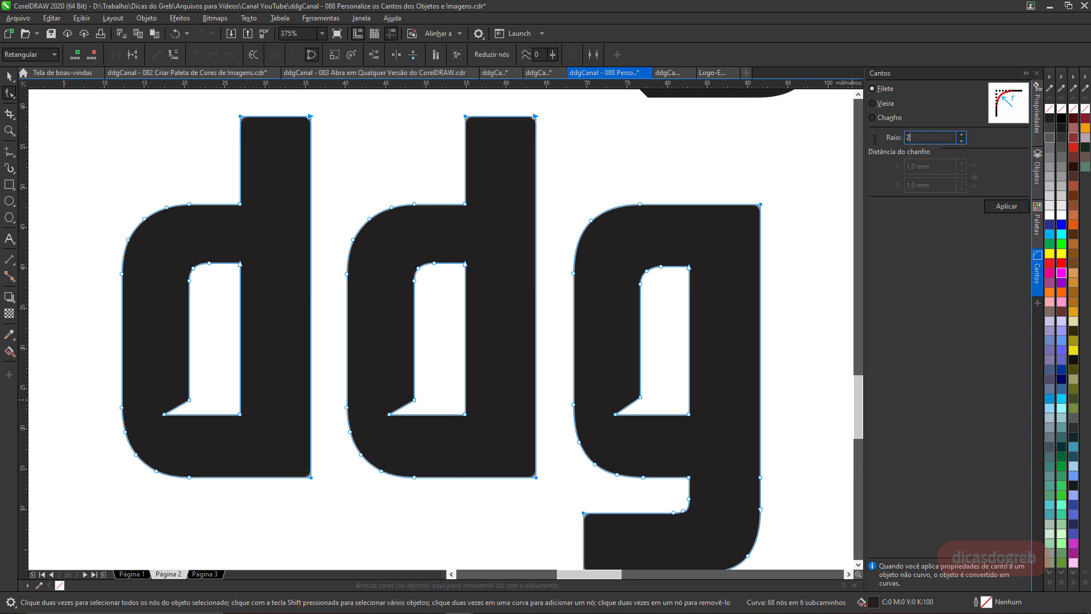
left_click(998, 207)
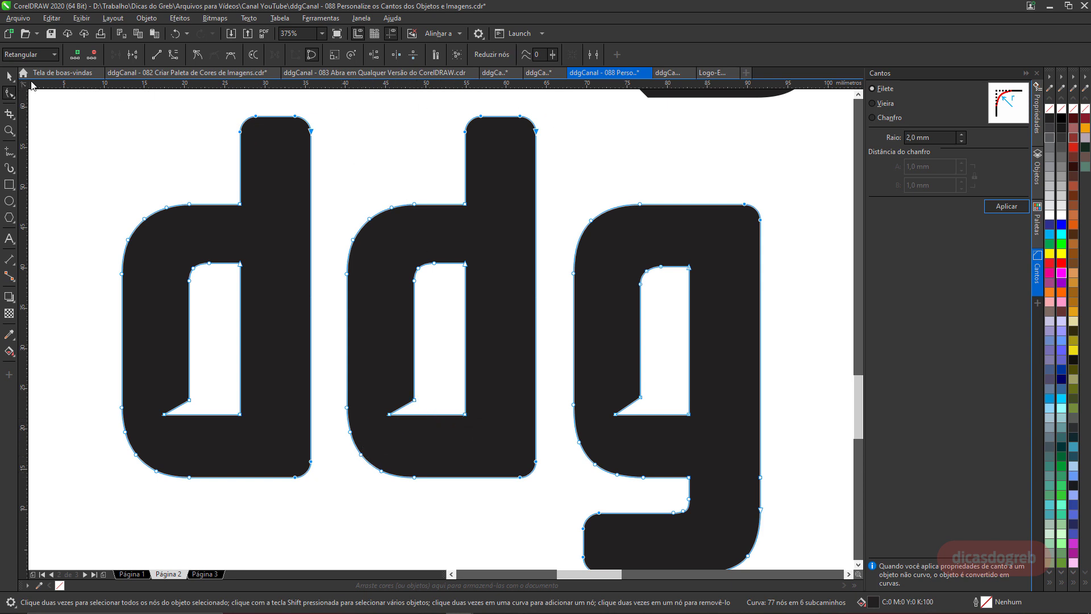
left_click(9, 75)
left_click(349, 101)
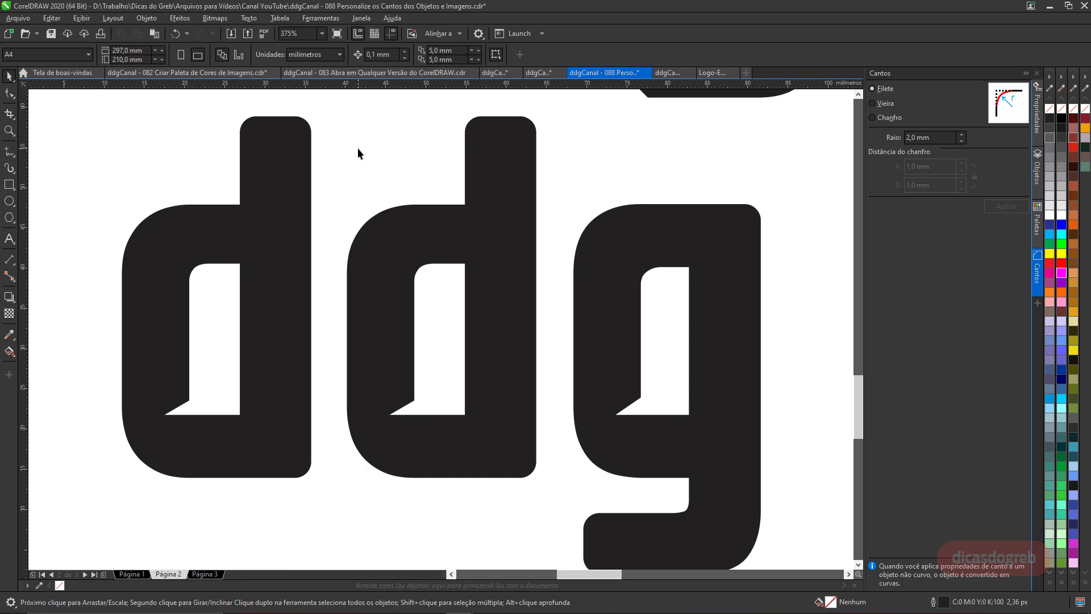
key("F4")
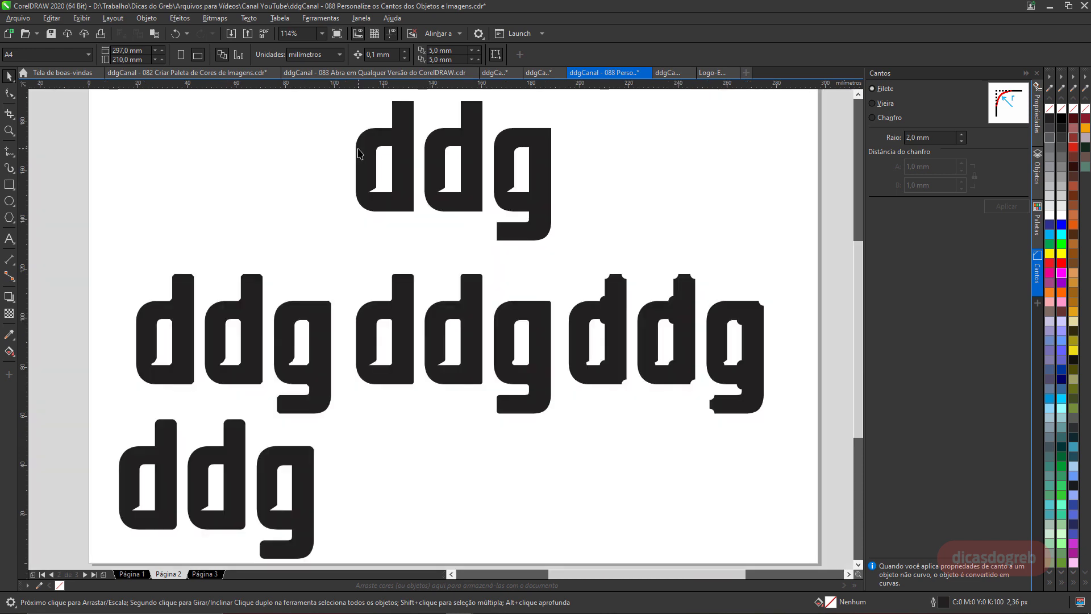
On page 3, duplicate the tulip photo below the original and round the copy's corners with a 4 mm fillet.
key("Page_Down")
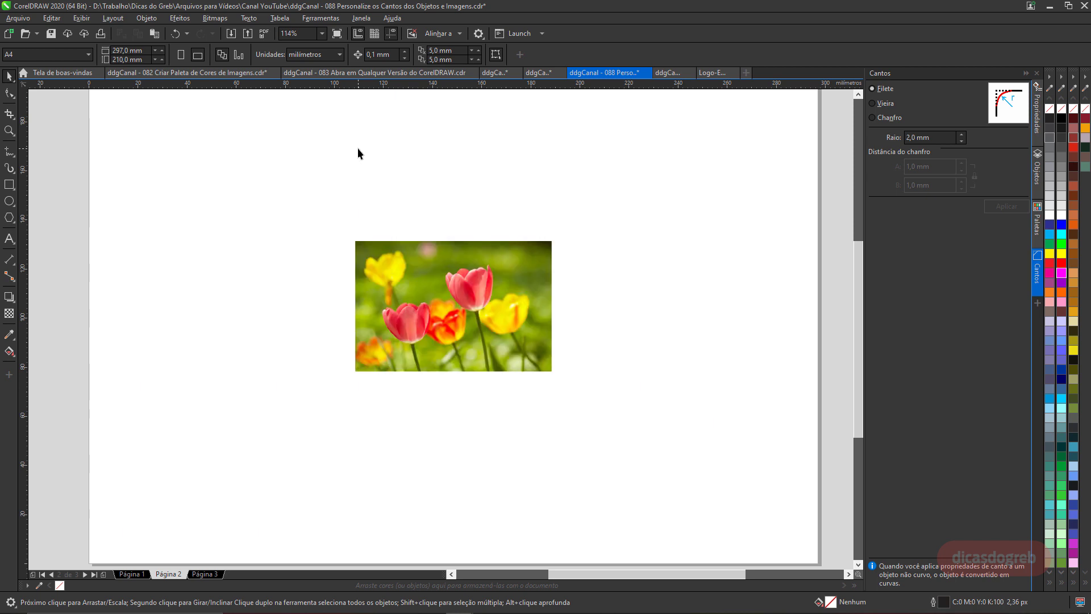
left_click_drag(404, 270, 412, 309)
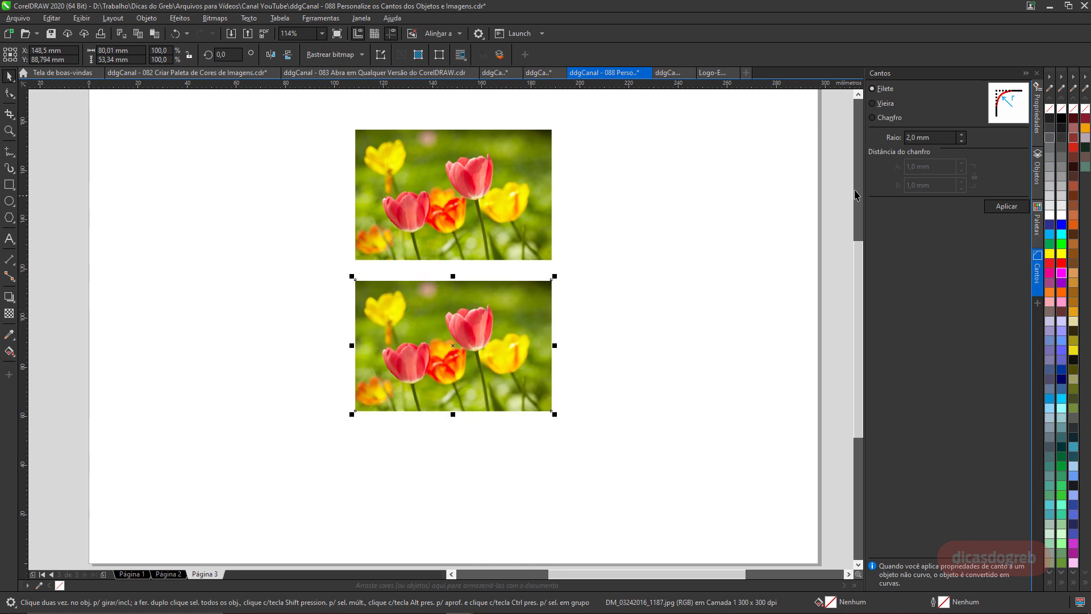
left_click(932, 138)
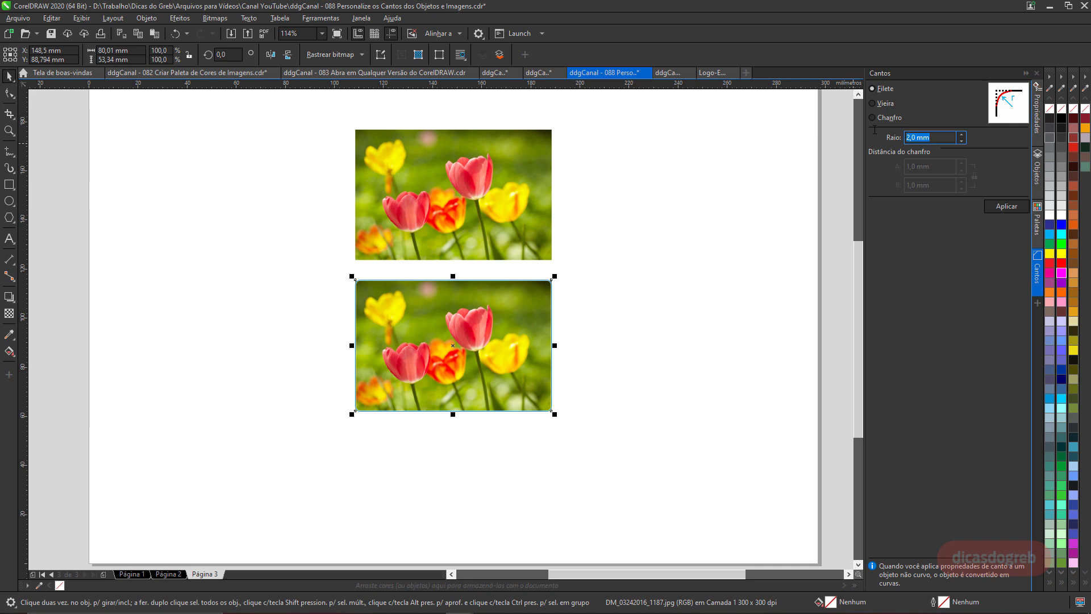
type("4")
left_click(1010, 208)
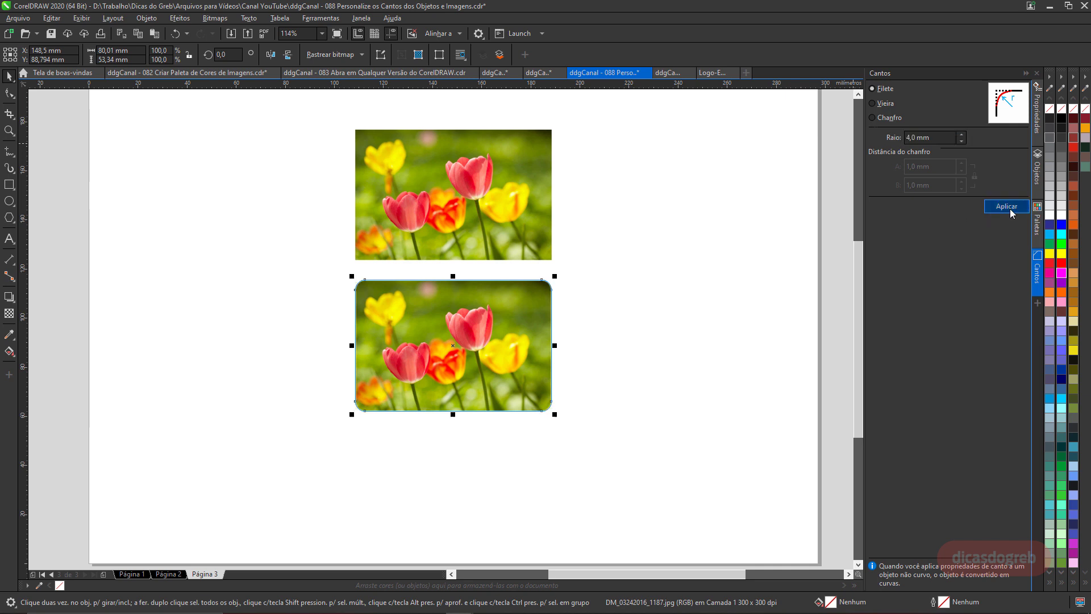
left_click(605, 353)
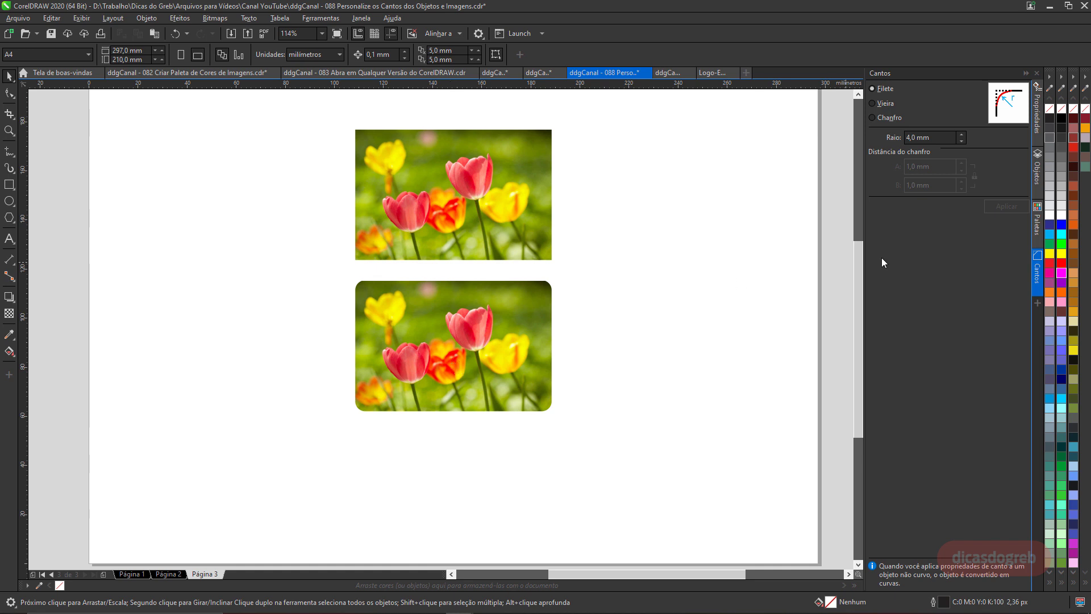
Examine the rounded photo up close and compare it with the frame shapes on page 1.
left_click(408, 305)
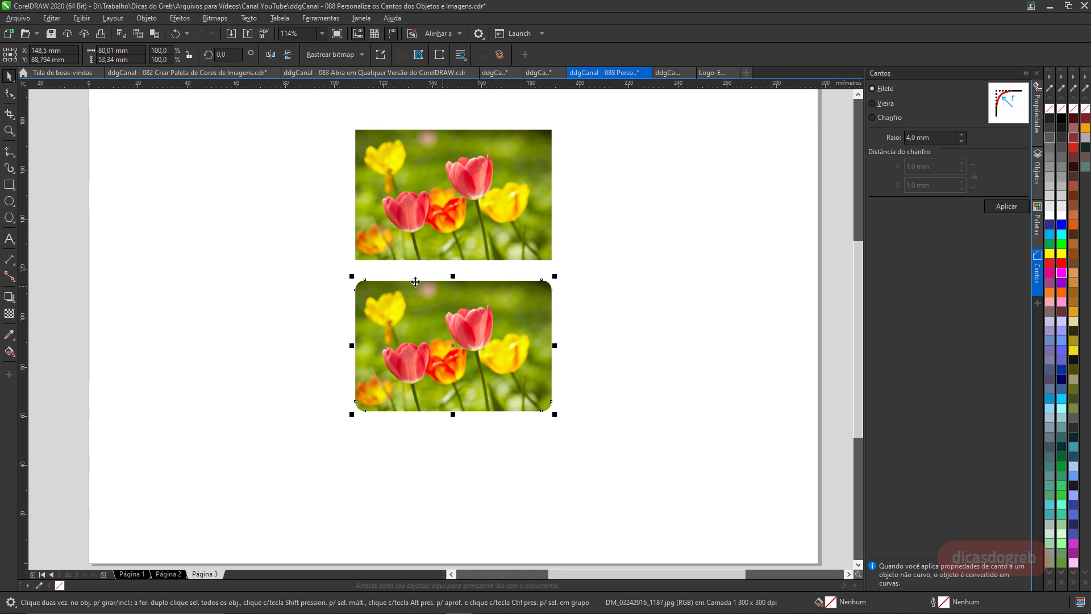
key("z")
left_click_drag(301, 246, 628, 446)
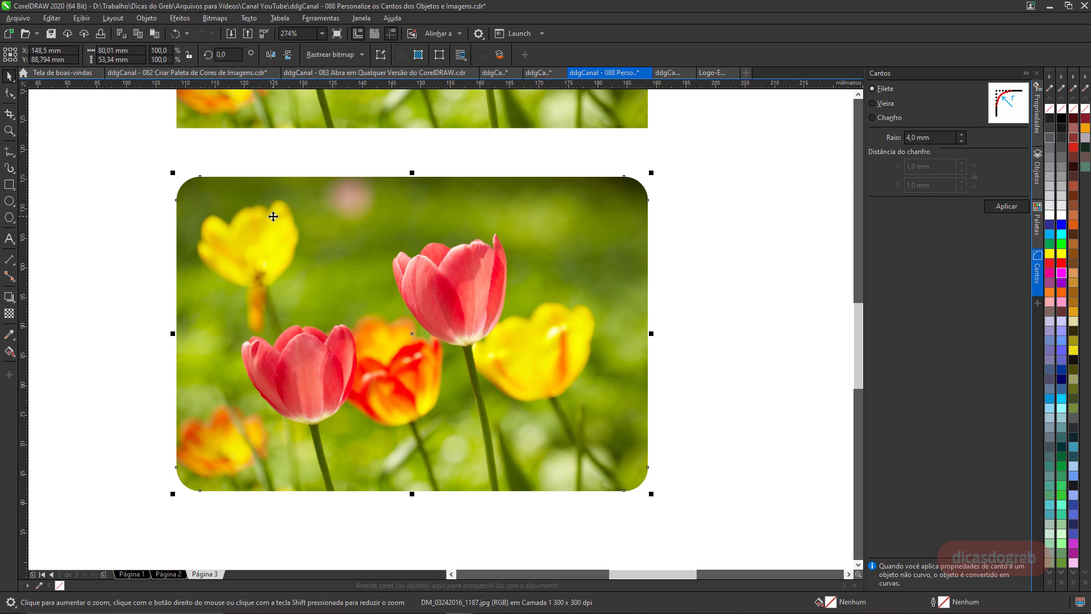
key("shift+F4")
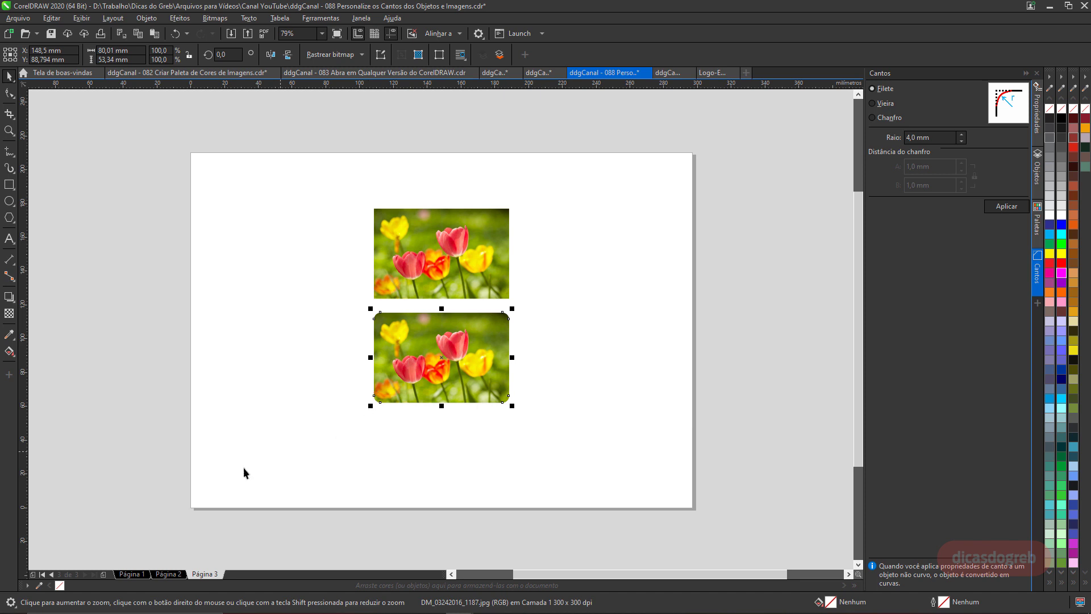
left_click(130, 574)
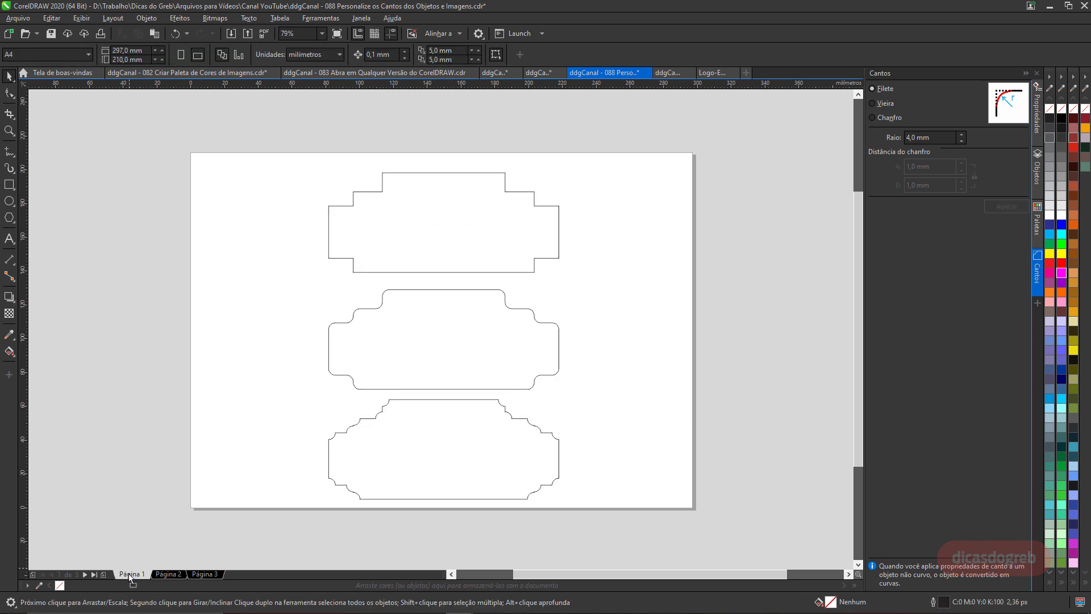
left_click(200, 572)
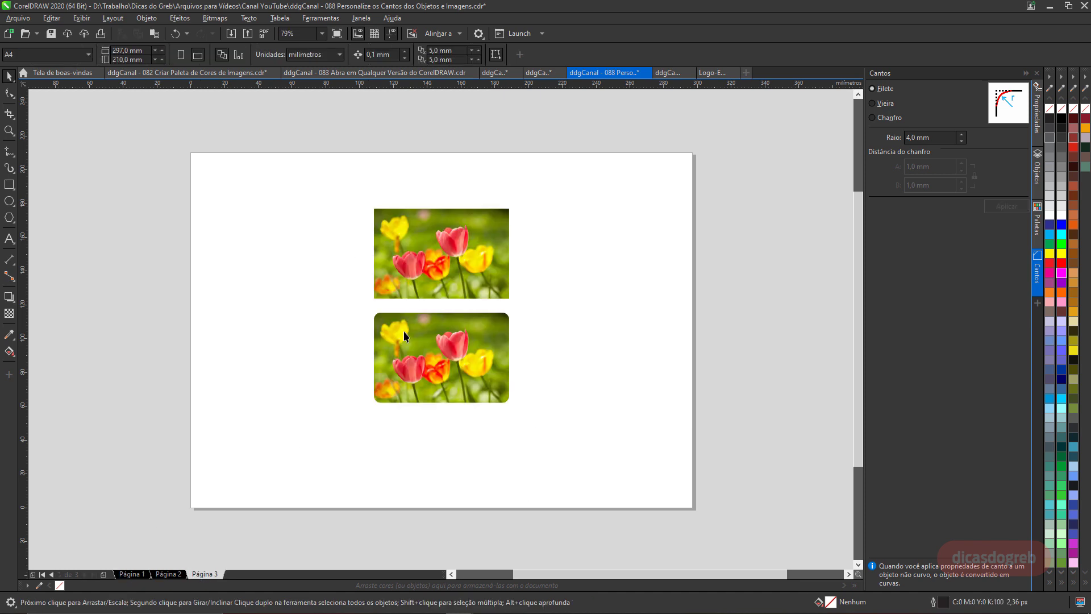
In the document "ddgCanal - 089 Adicione Cor aos Pontos de Preenchimento Gradiente", duplicate the rounded gradient bar directly below the original.
left_click(669, 73)
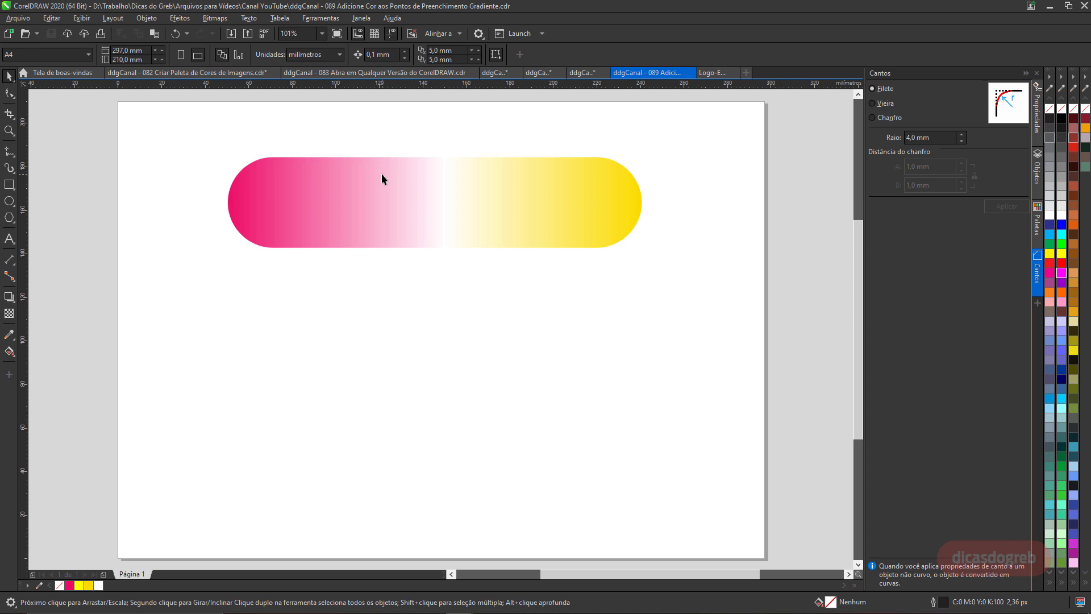
left_click(382, 178)
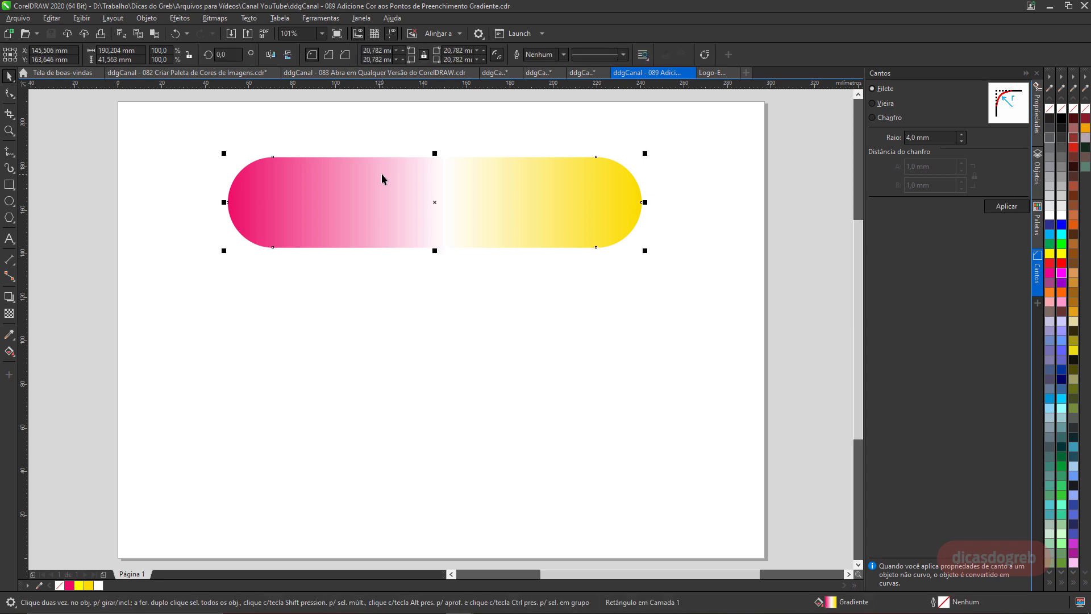
left_click_drag(382, 178, 385, 289)
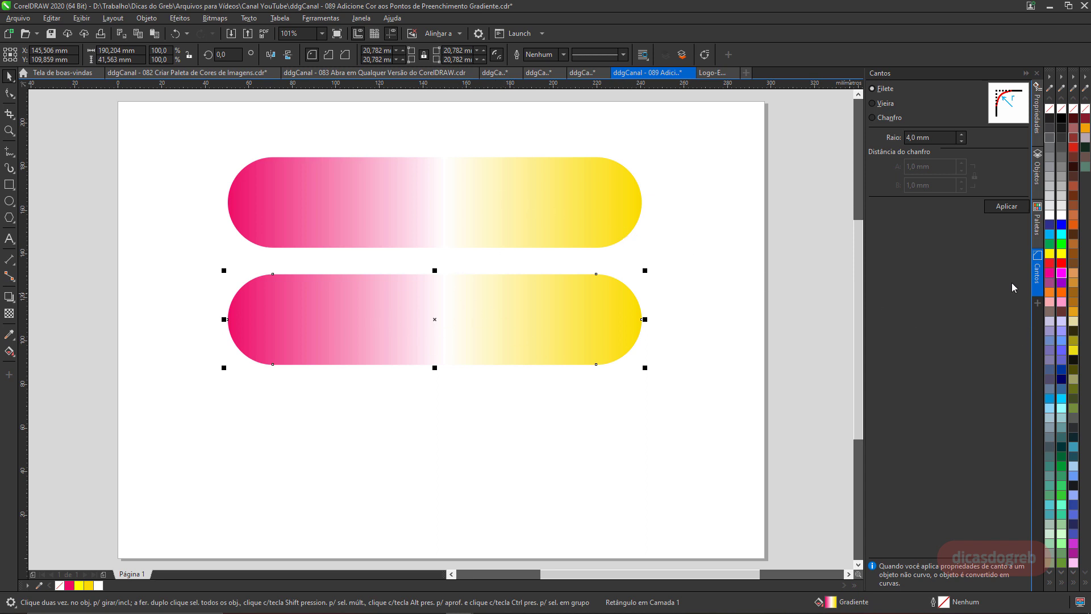
Blend the RGB palette's Laranja colour into the whole gradient of the duplicated bar, four times.
left_click(1061, 296, "ctrl")
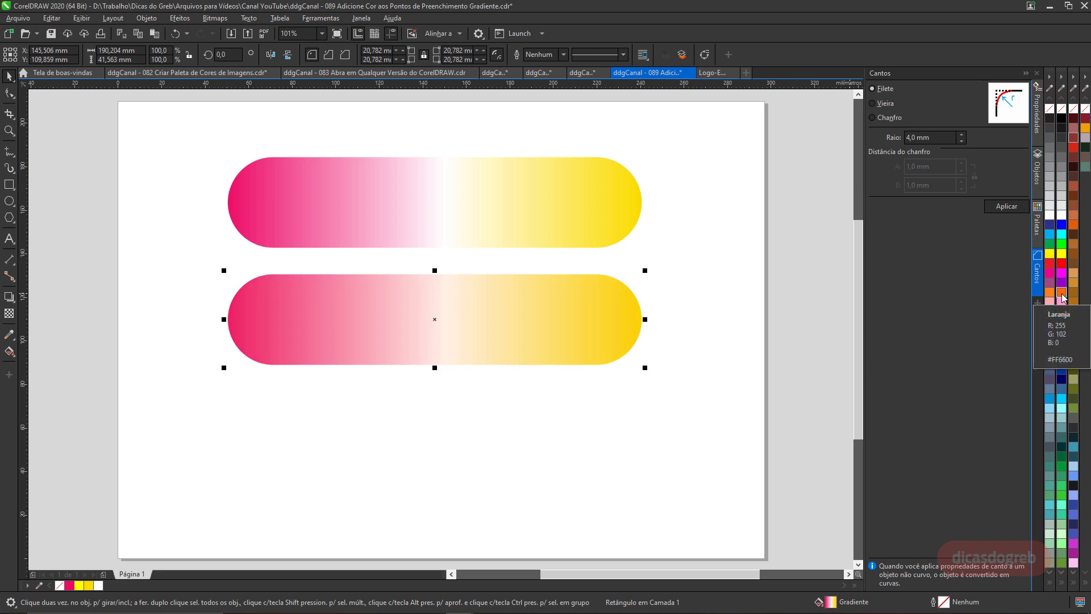
left_click(1062, 297, "ctrl")
left_click(1062, 296, "ctrl")
left_click(1062, 296, "ctrl")
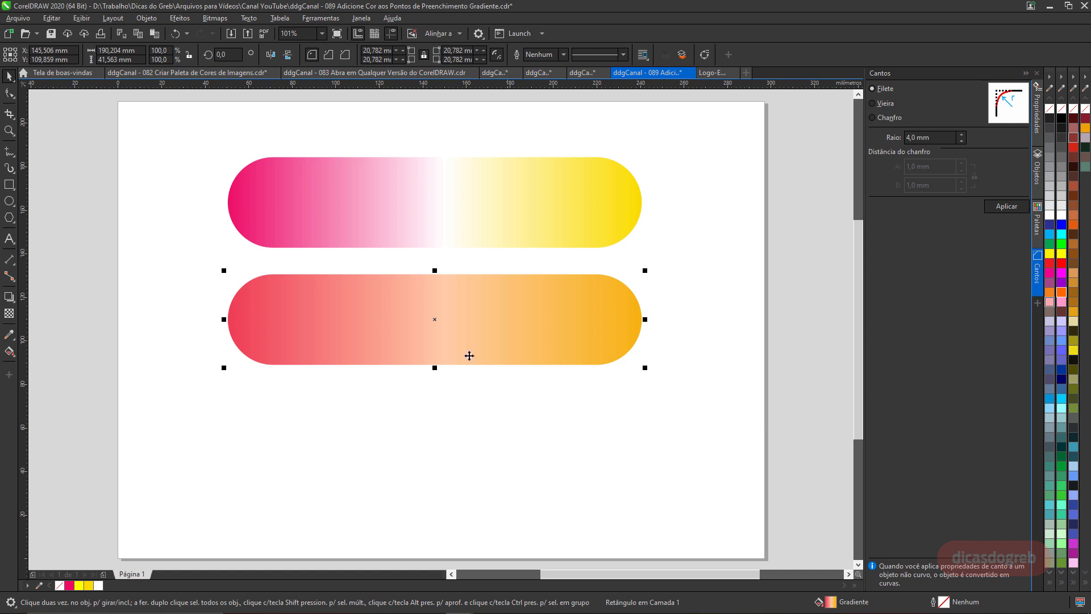
Duplicate the original gradient bar below the tinted one and blend Laranja into only the copy's middle gradient node, seven times.
left_click(417, 199)
left_click_drag(417, 199, 405, 416)
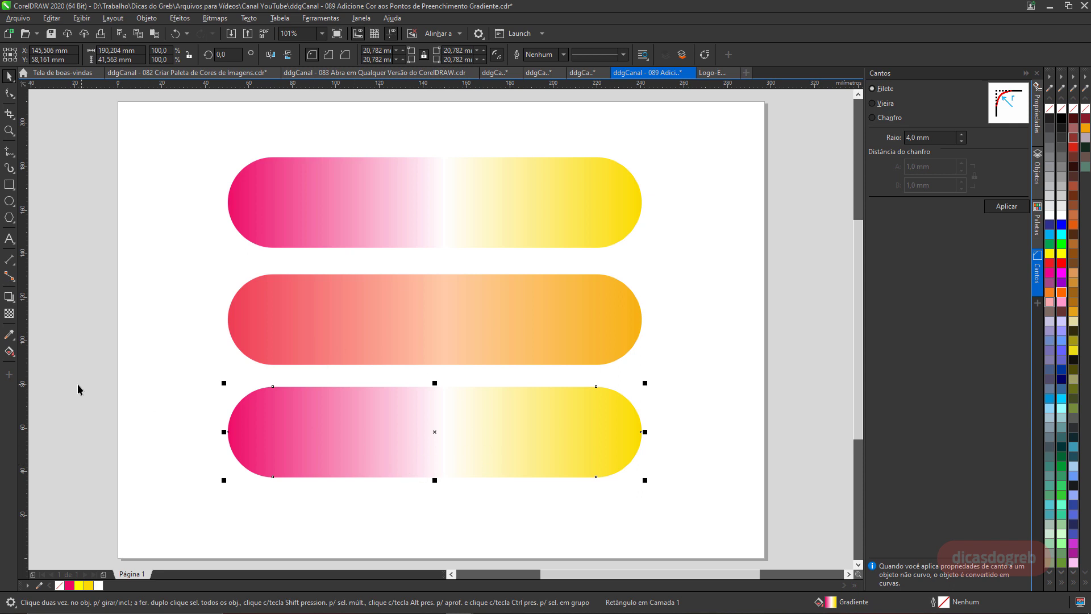
left_click(9, 351)
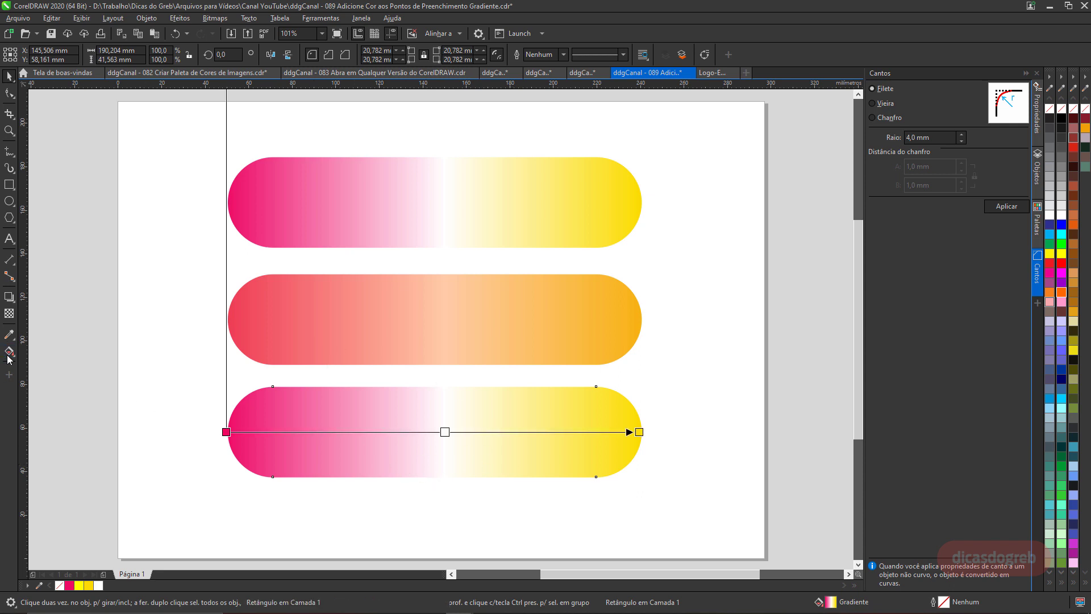
left_click(444, 432)
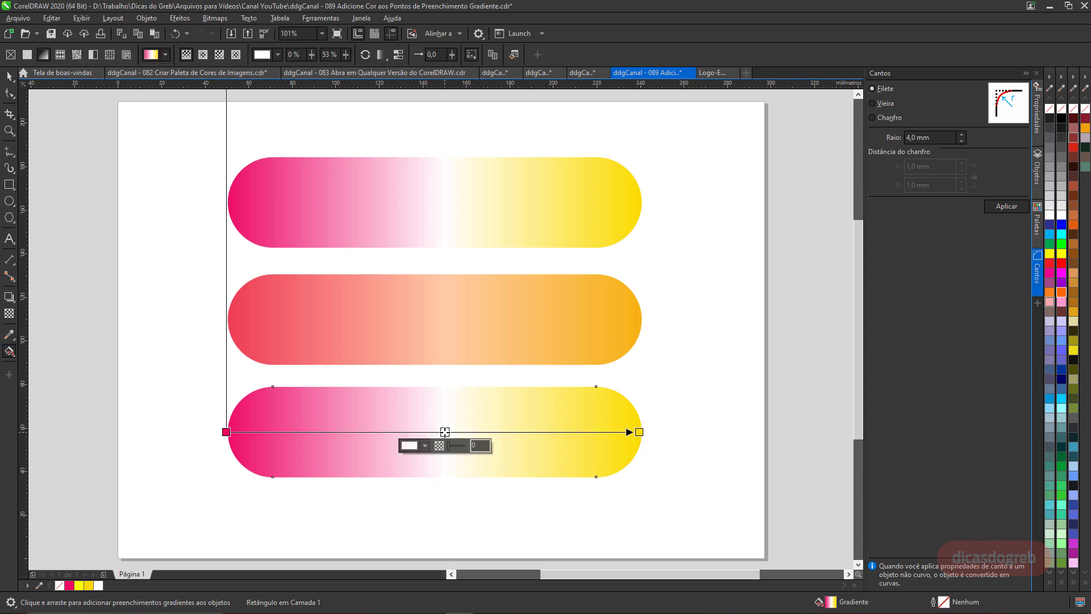
left_click(1062, 295, "ctrl")
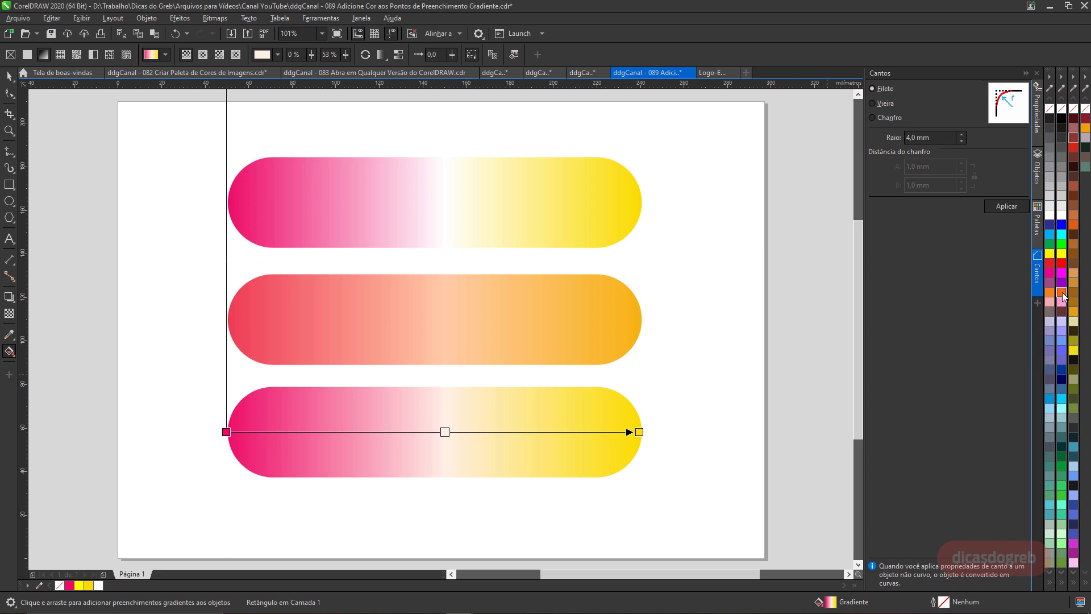
left_click(1062, 295, "ctrl")
left_click(1062, 295, "ctrl")
left_click(1062, 295, "ctrl")
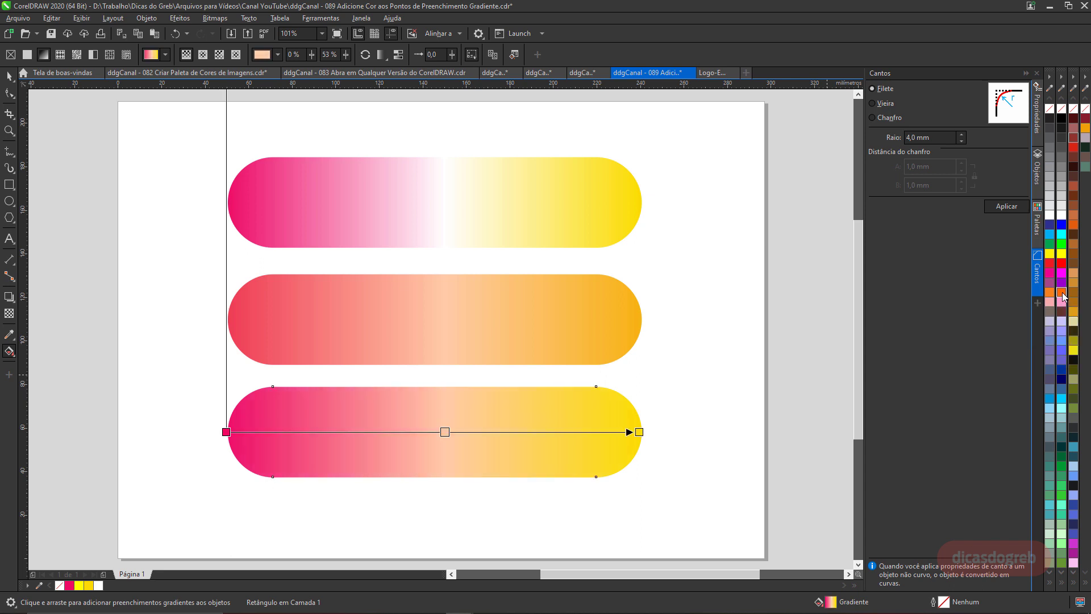
left_click(1062, 294, "ctrl")
left_click(1062, 295, "ctrl")
left_click(1062, 295, "ctrl")
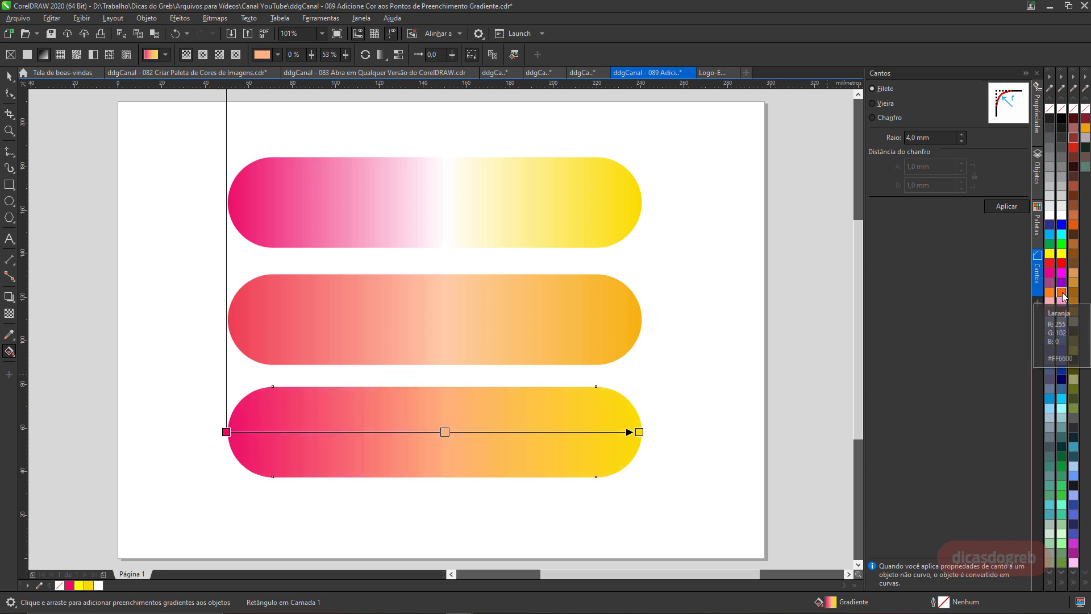
key("space")
left_click(662, 344)
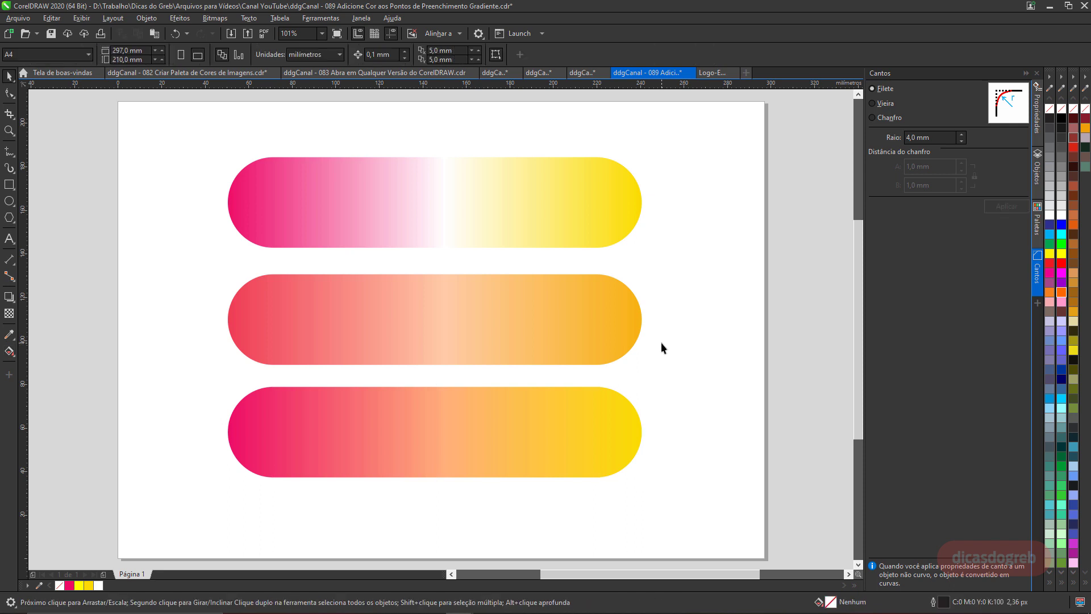